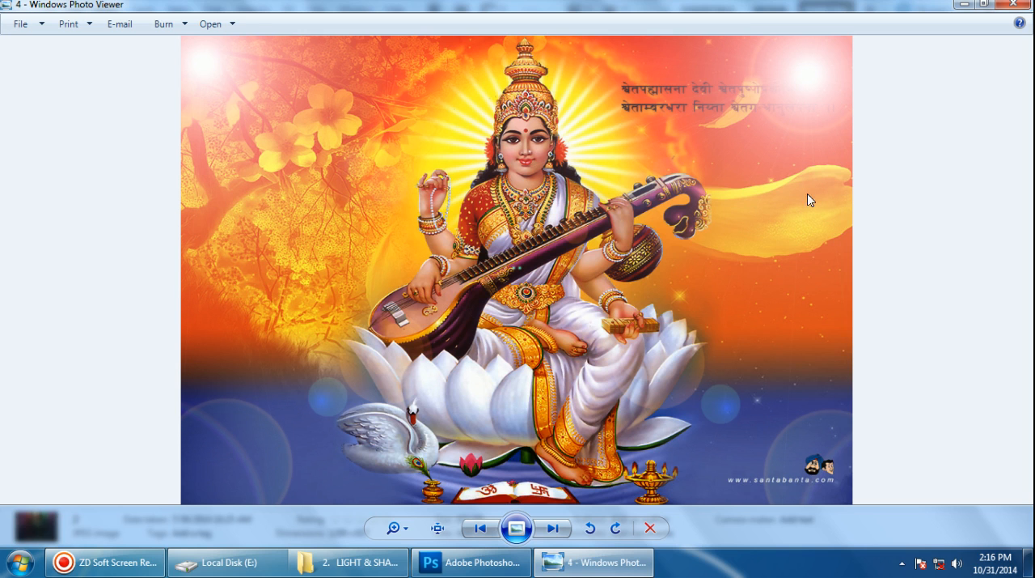
Switch to Adobe Photoshop and create a transparent 15 × 10 inch RGB document at 300 pixels/inch
left_click(965, 6)
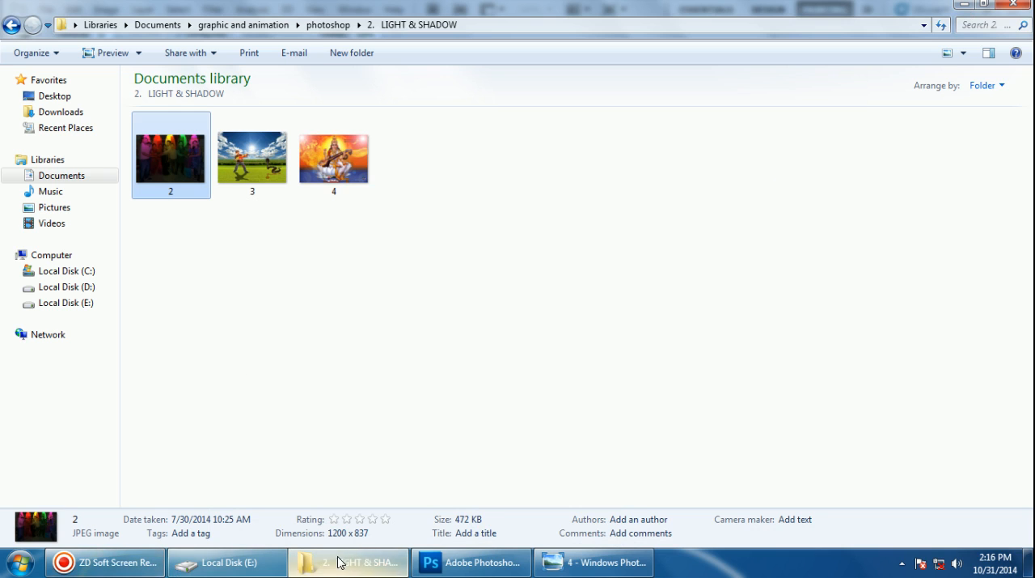
left_click(469, 562)
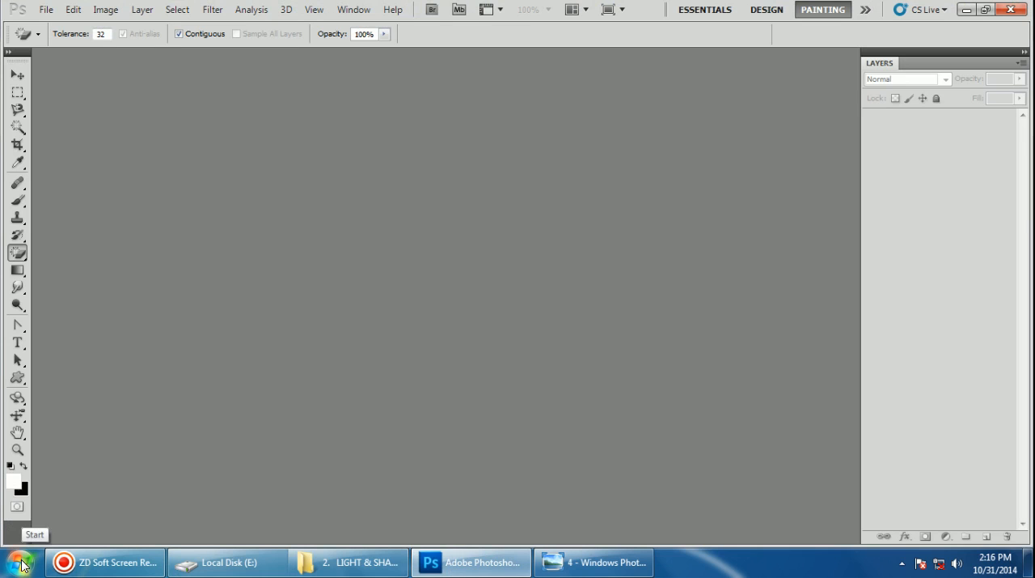
left_click(46, 9)
left_click(54, 27)
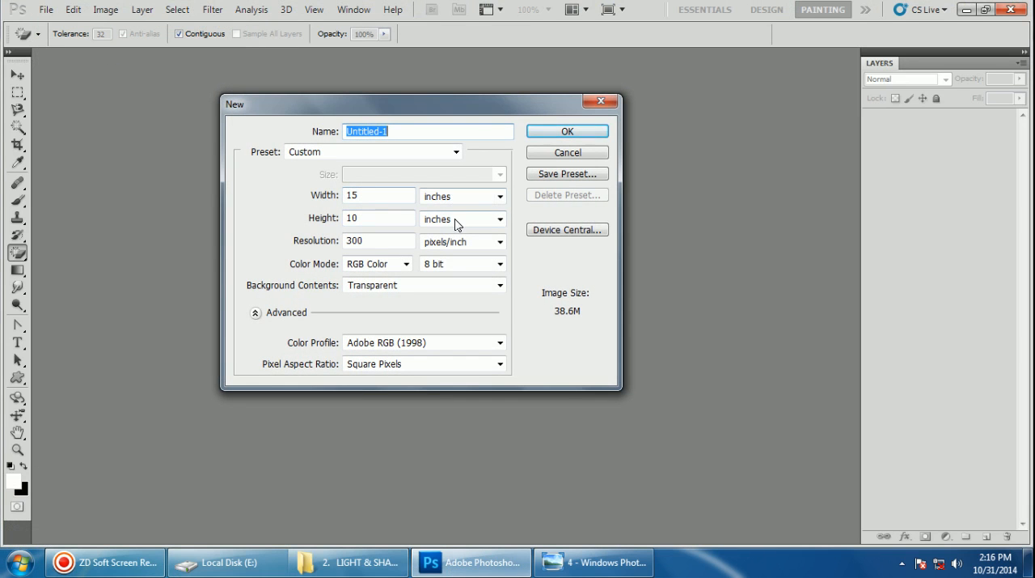
left_click(563, 133)
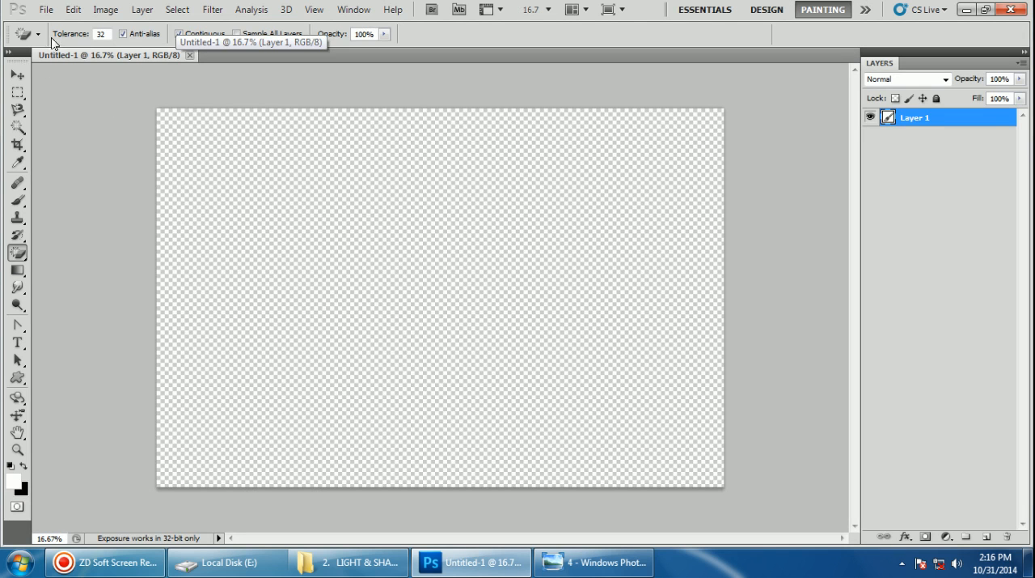
Open 4374168-young-boy-with-water-gun-over-white-background.jpg and forest_30.jpg together, assigning sRGB IEC61966-2.1 and converting to working RGB
left_click(45, 11)
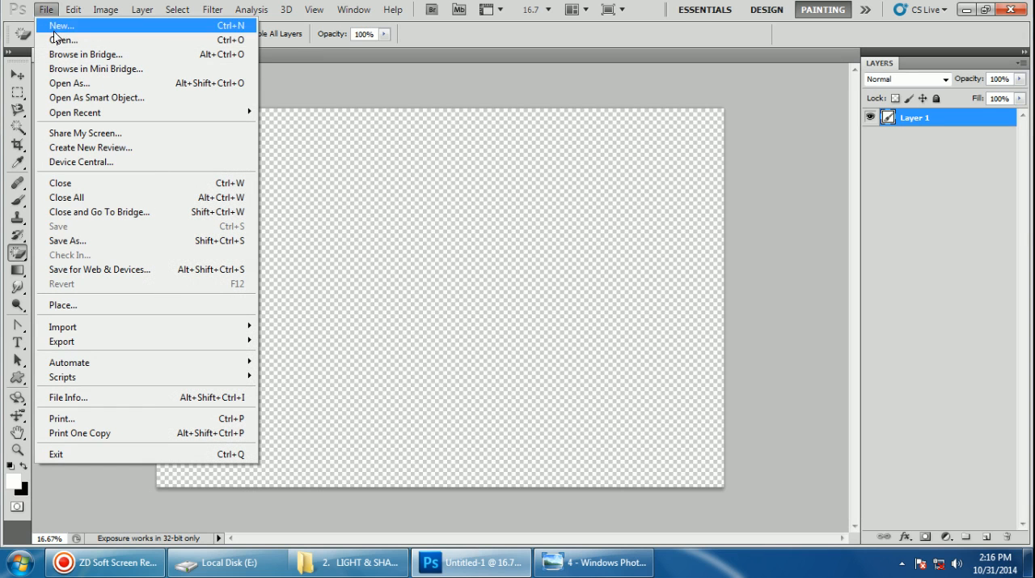
left_click(55, 38)
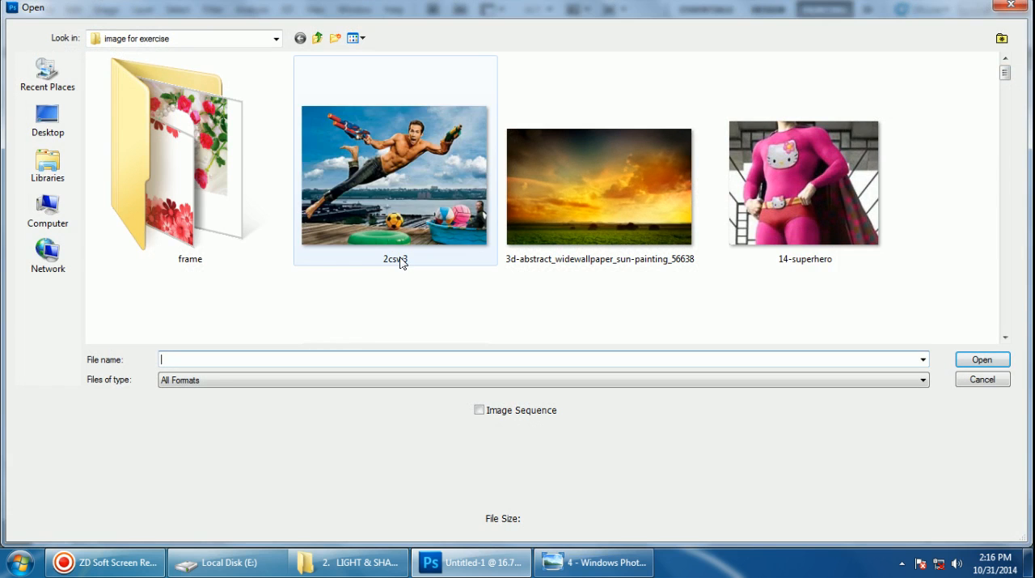
left_click_drag(1005, 80, 1003, 128)
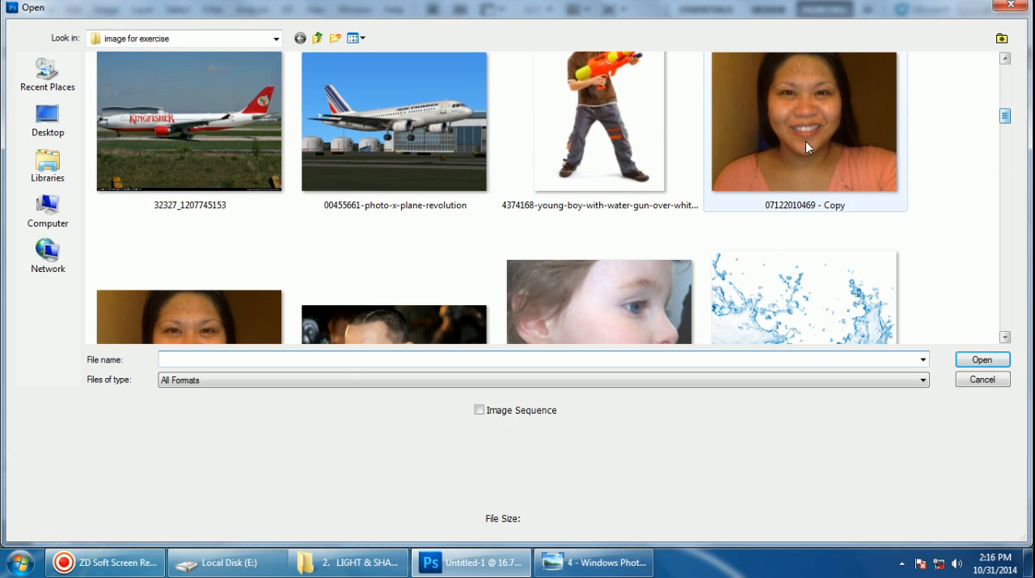
left_click(642, 138)
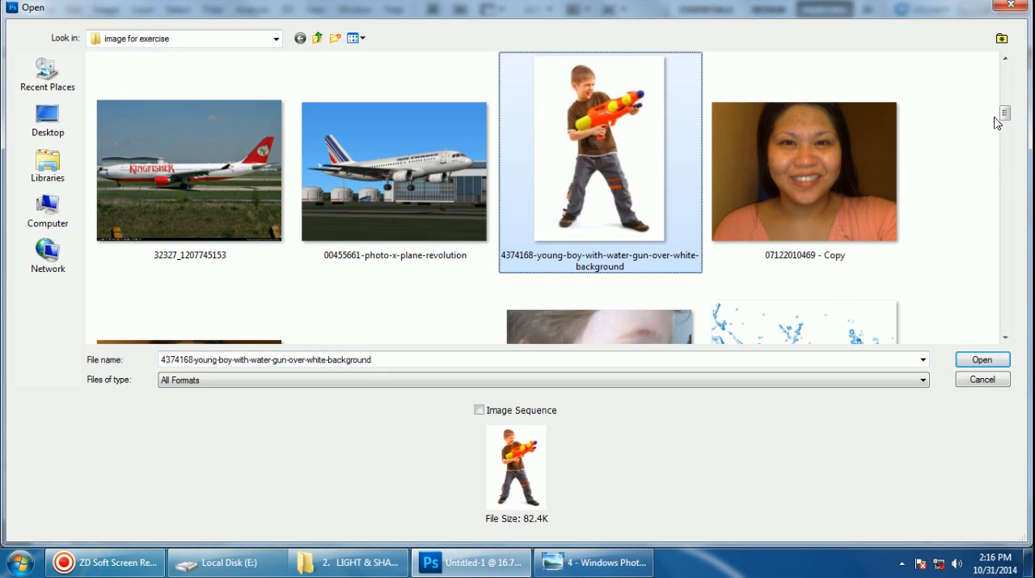
left_click_drag(1004, 113, 1005, 161)
left_click(877, 133, "ctrl")
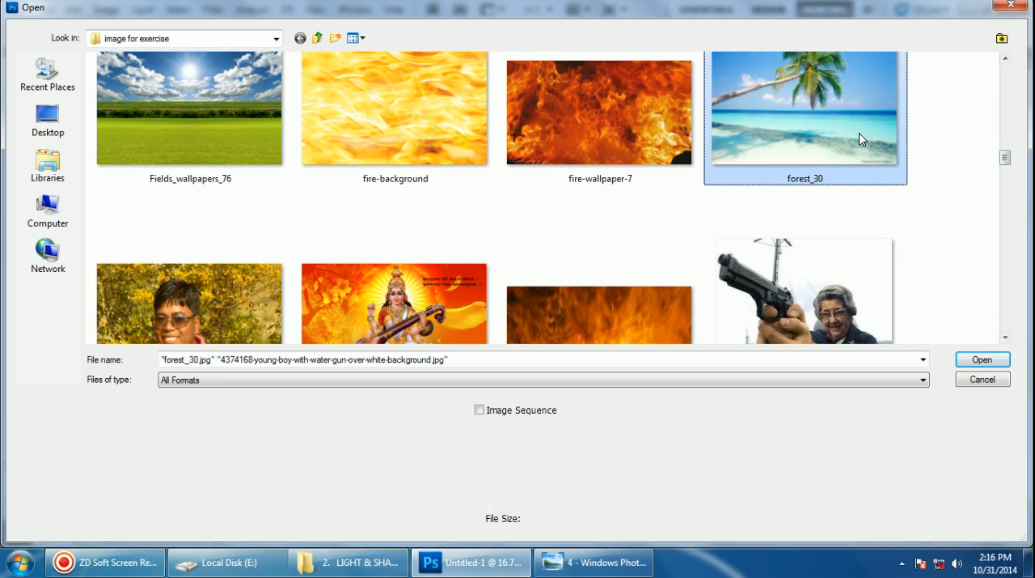
left_click(982, 360)
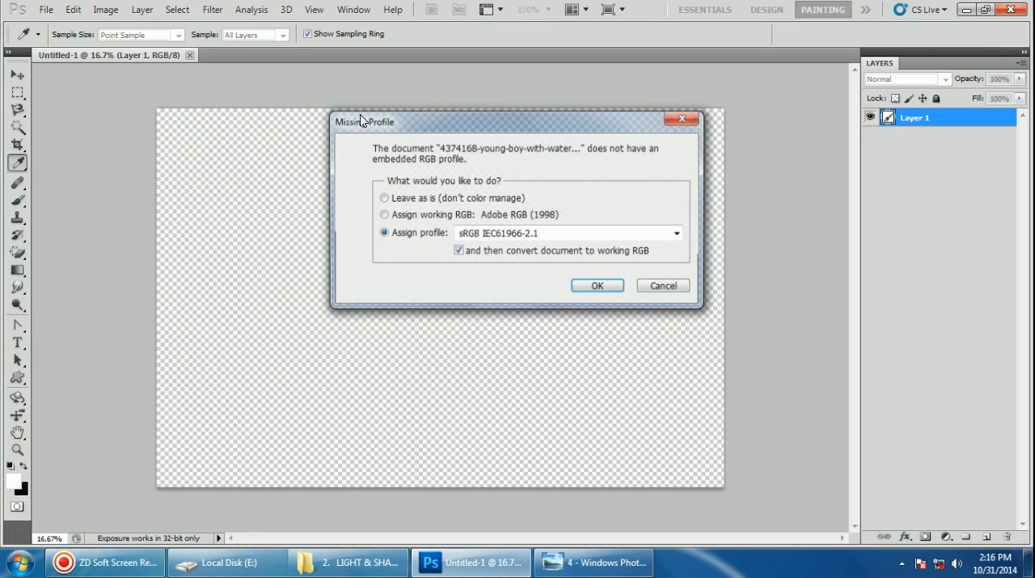
left_click(587, 287)
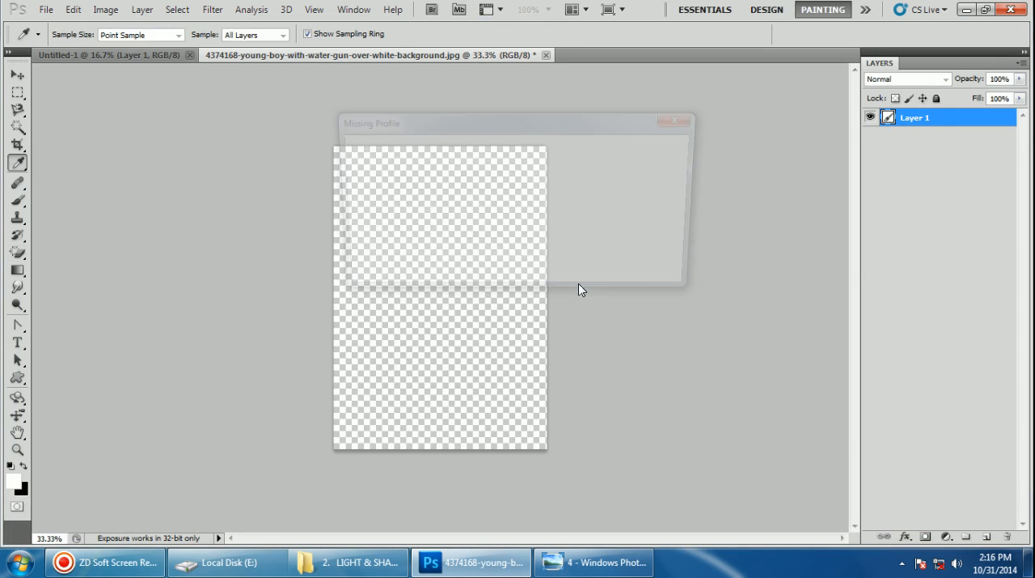
left_click(596, 275)
key("e")
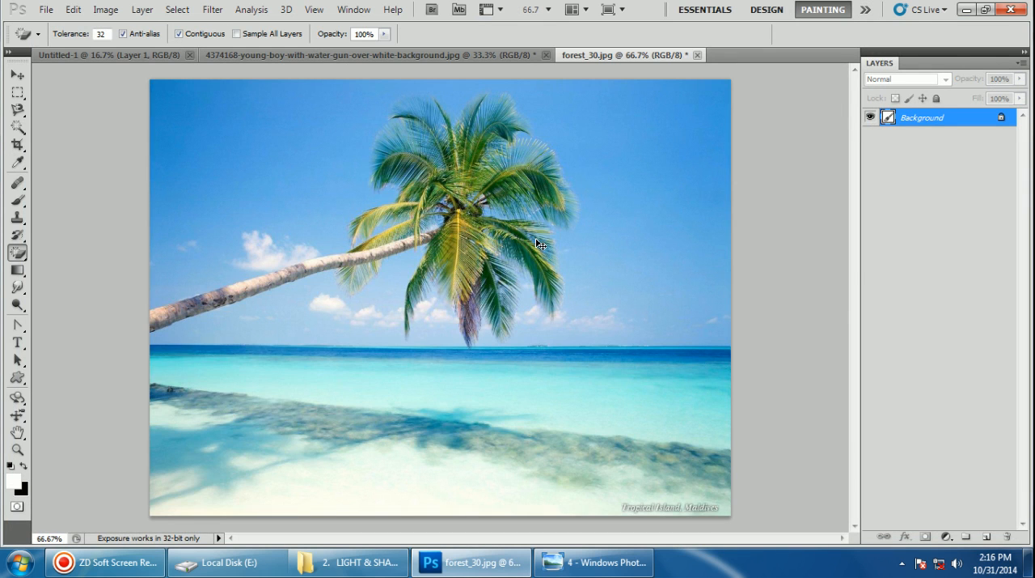
Copy the entire forest_30.jpg beach picture and paste it into Untitled-1
key("ctrl+a")
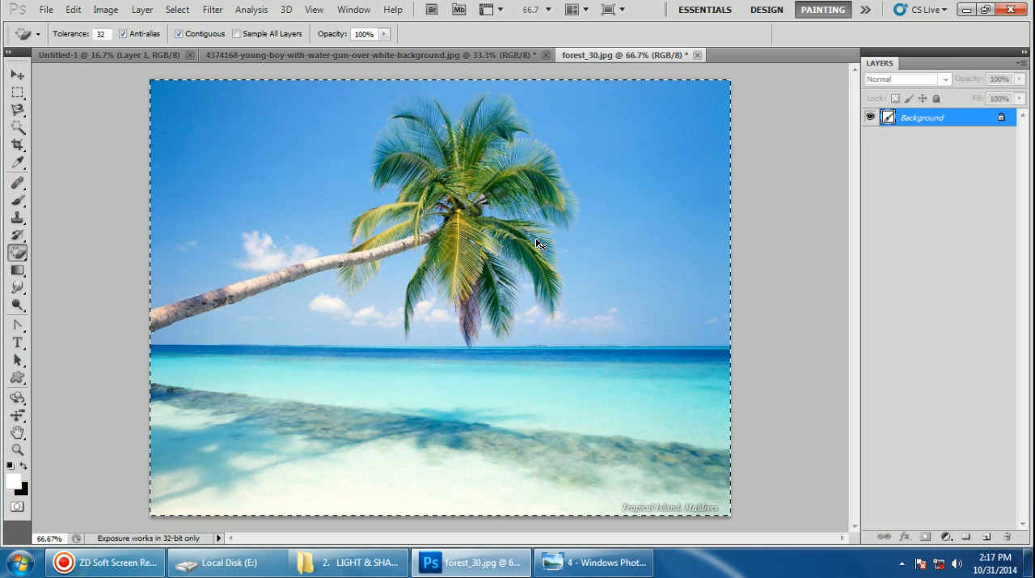
left_click(122, 54)
key("ctrl+v")
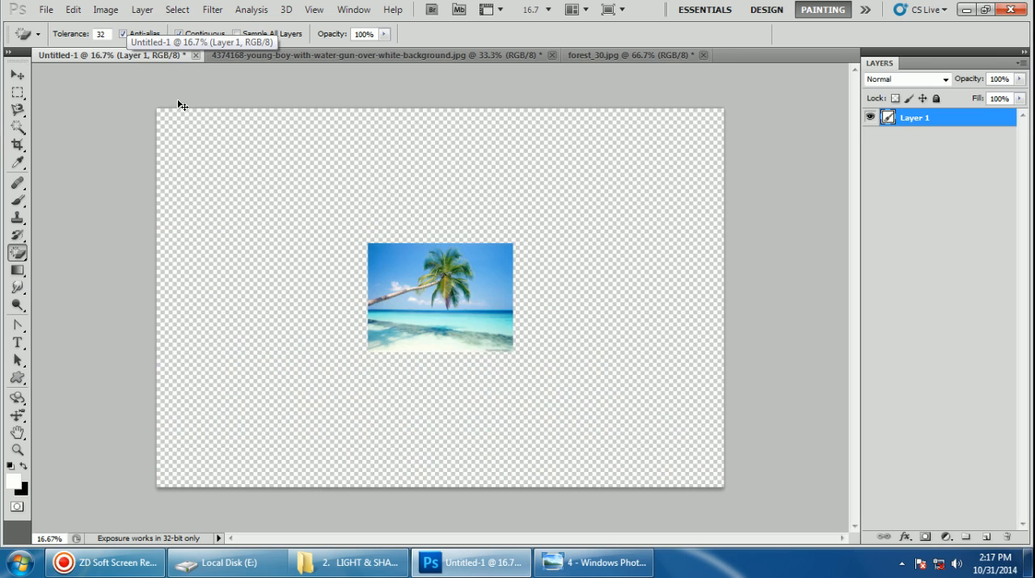
Stretch the pasted beach picture to fill the whole canvas, about 390% wide and 347% high, and apply the transformation
left_click(17, 74)
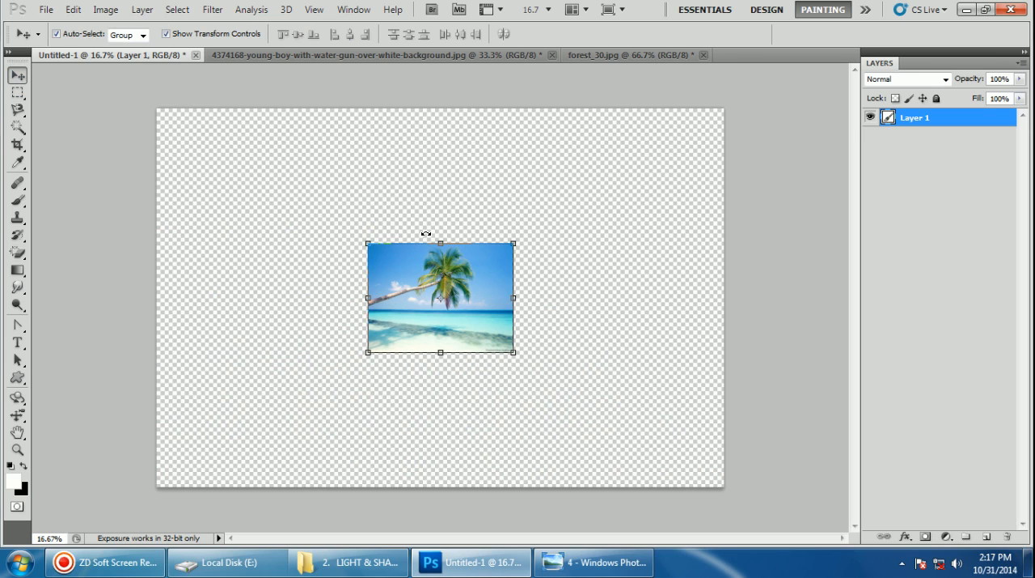
left_click_drag(368, 242, 157, 104)
left_click_drag(511, 350, 722, 485)
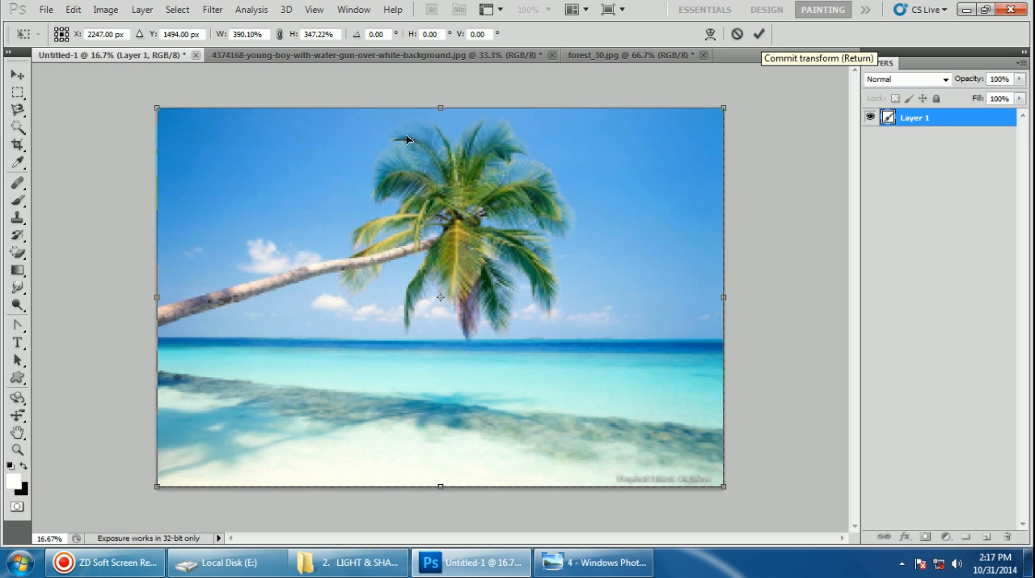
left_click(12, 77)
left_click(436, 218)
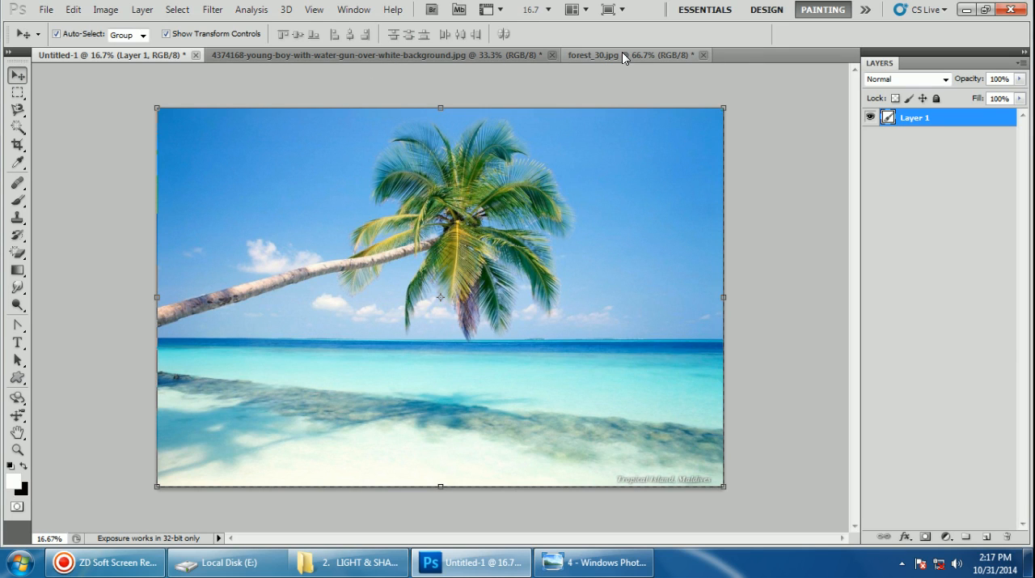
Copy the whole picture of the boy with the water gun and paste it into Untitled-1 above the beach
left_click(492, 57)
key("ctrl+a")
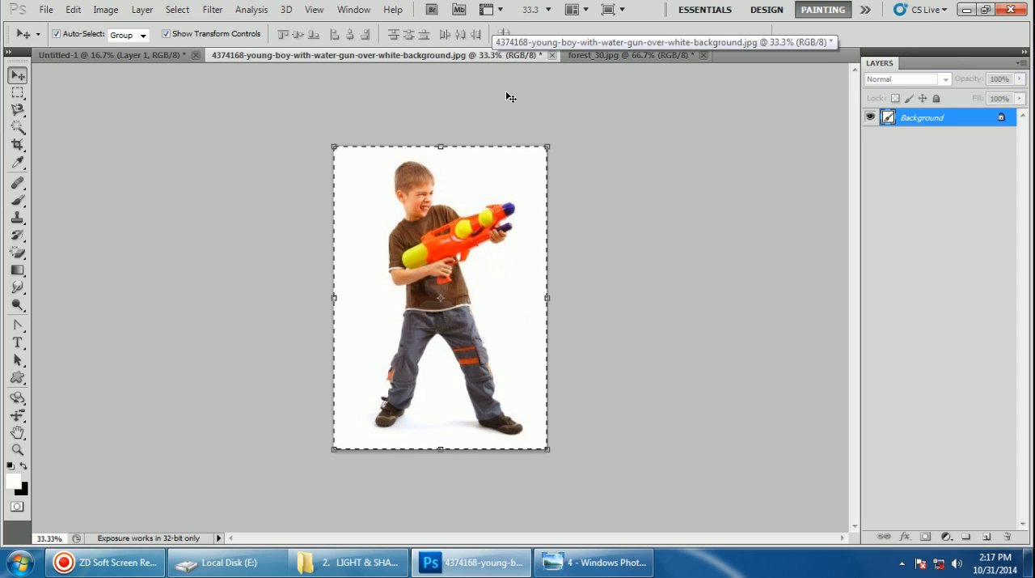
left_click(126, 53)
left_click(126, 53)
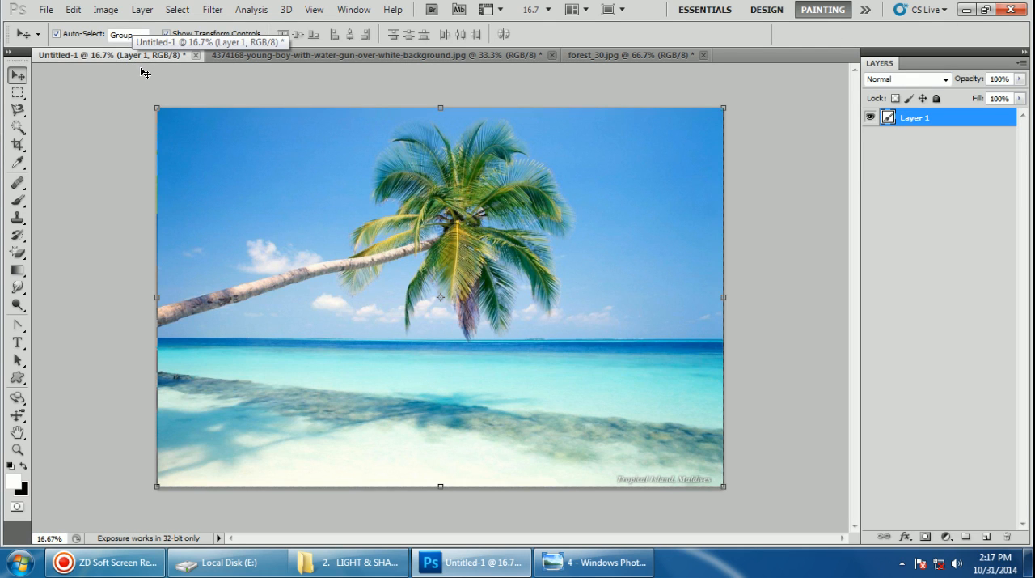
key("ctrl+v")
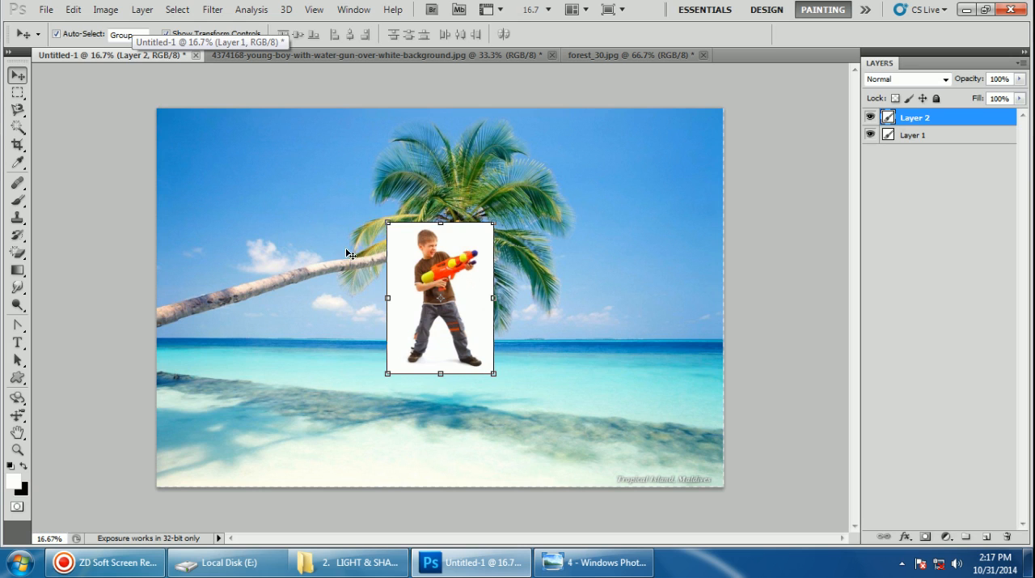
Move the boy picture down onto the beach, scale it to about 89% width and 96% height, and apply the transformation
left_click_drag(421, 267, 386, 346)
mouse_move(456, 305)
left_mouse_down()
mouse_move(474, 254)
mouse_move(444, 287)
mouse_move(443, 312)
left_mouse_up()
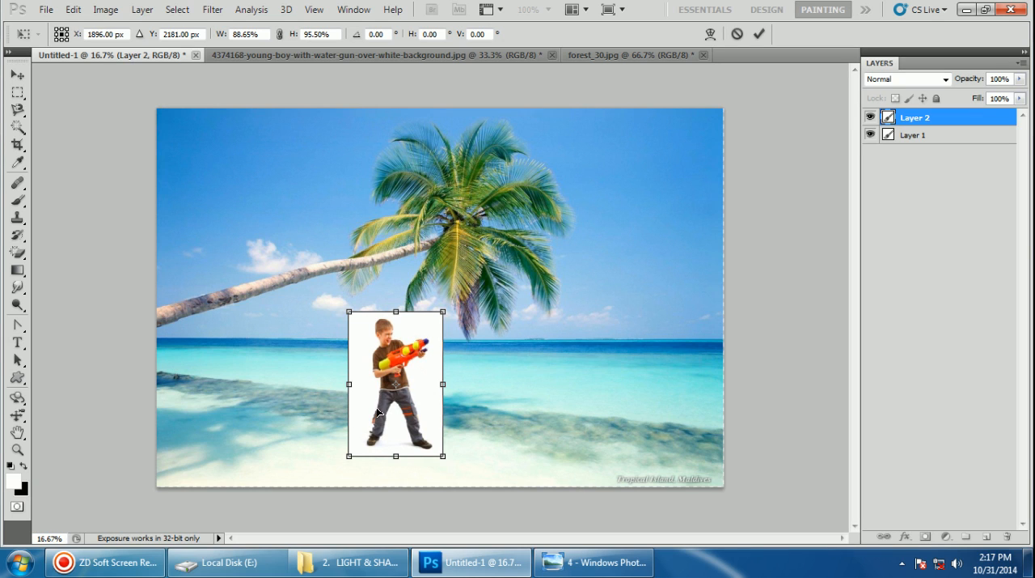
left_click_drag(377, 416, 378, 400)
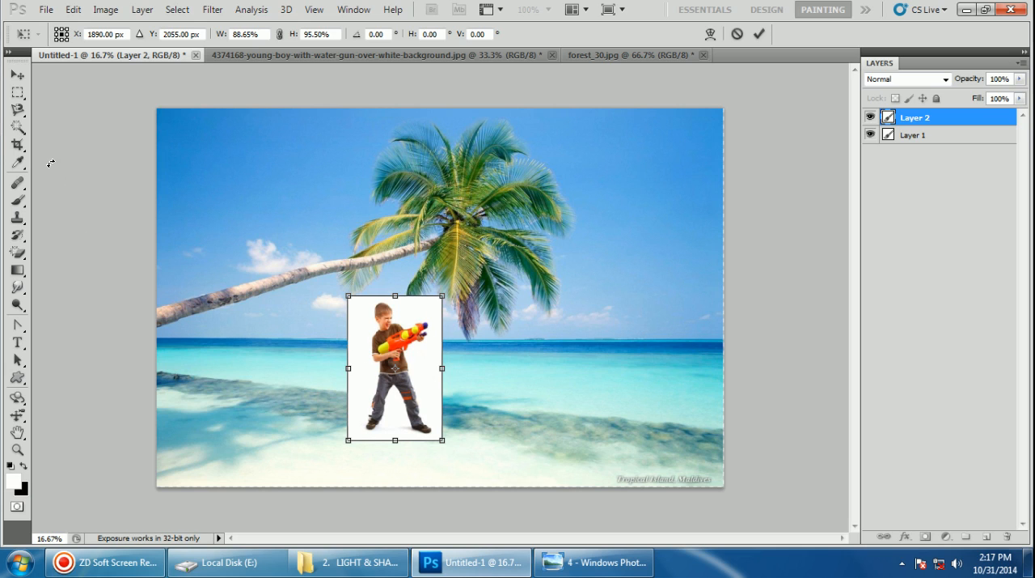
left_click(17, 127)
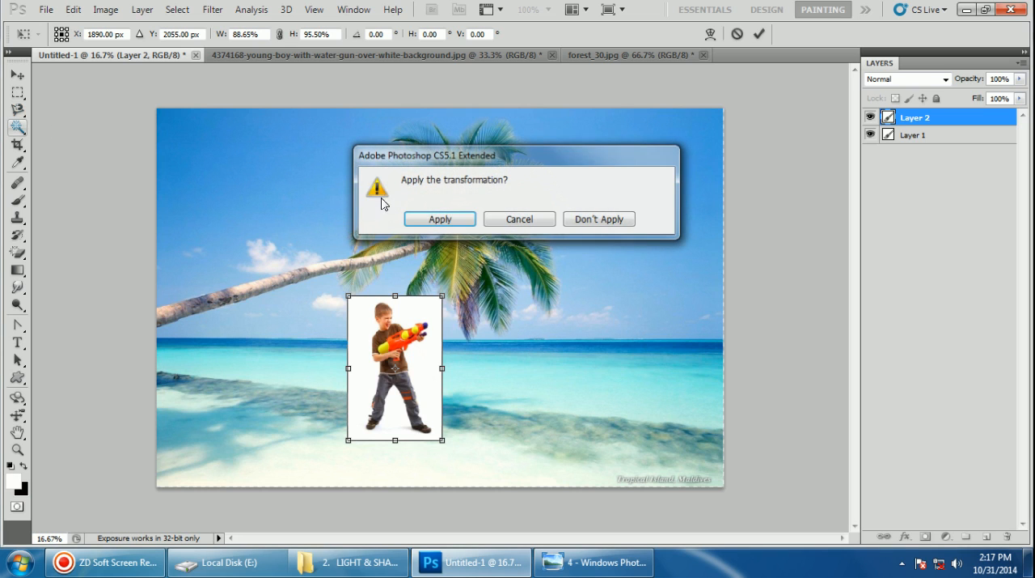
left_click(439, 219)
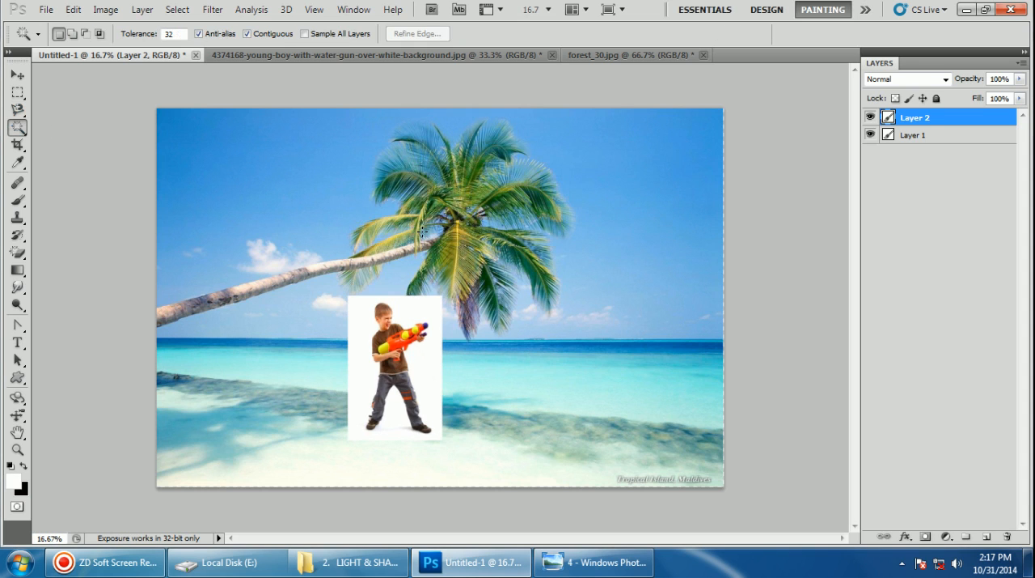
Select the white background around the boy with the Magic Wand, refine the edge with Smooth 28, delete the background and deselect
left_click(418, 314)
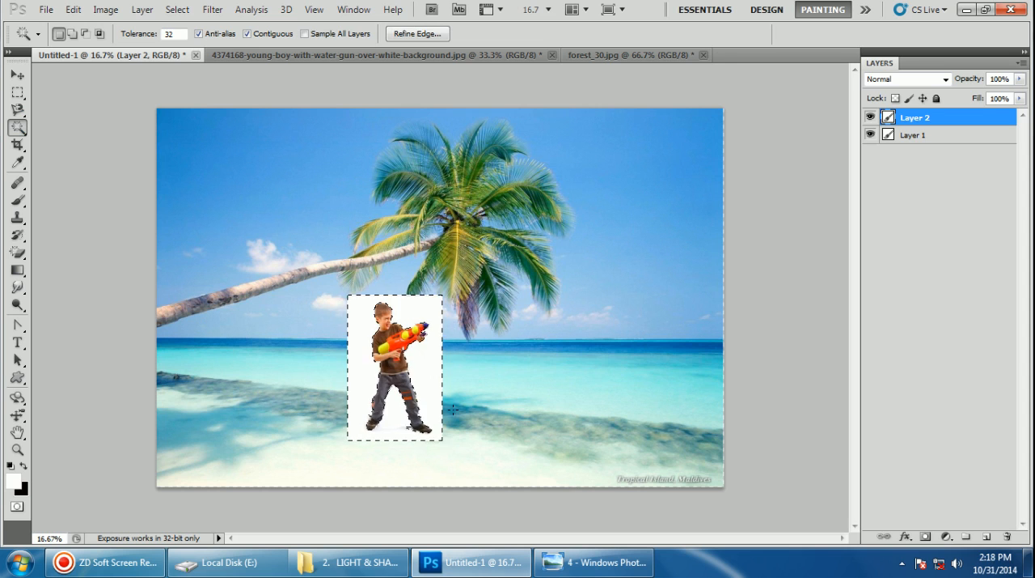
left_click(425, 35)
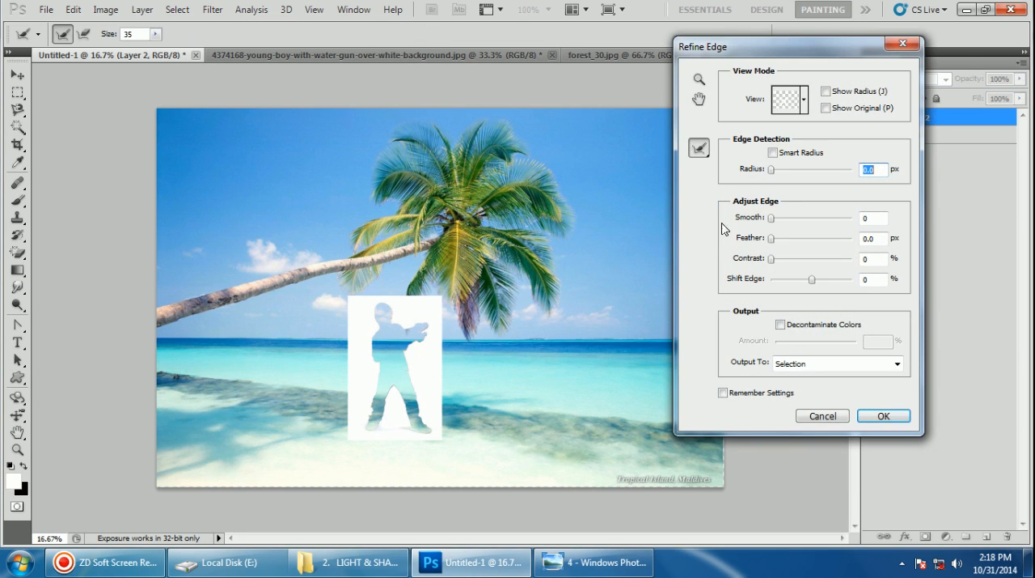
left_click_drag(772, 217, 791, 223)
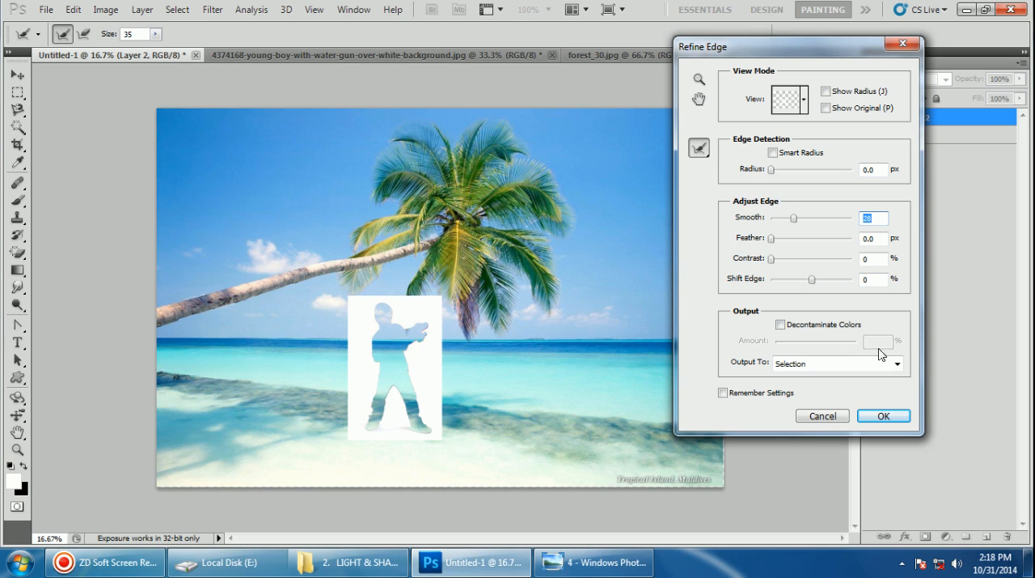
left_click(884, 415)
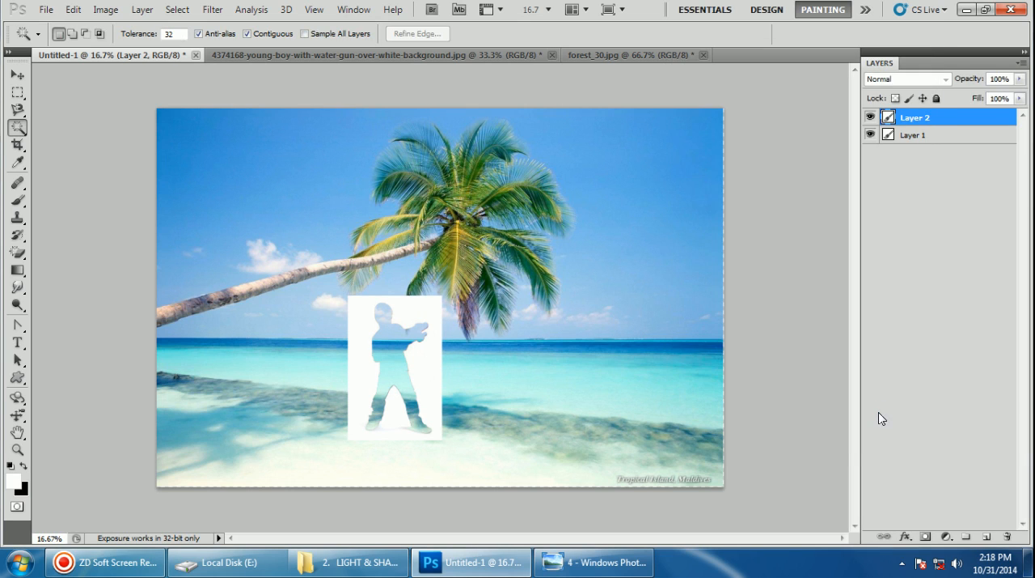
key("Delete")
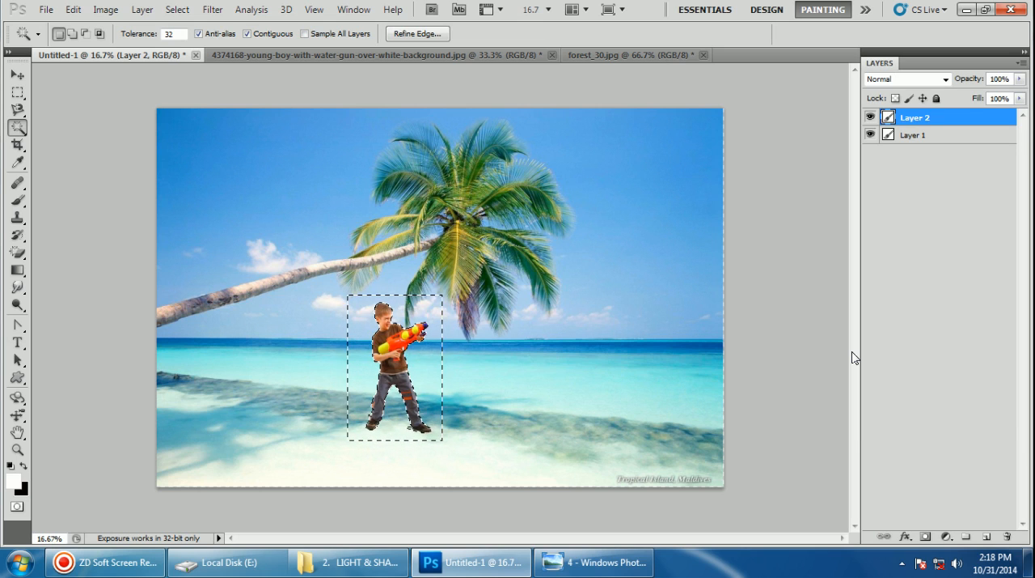
key("ctrl+d")
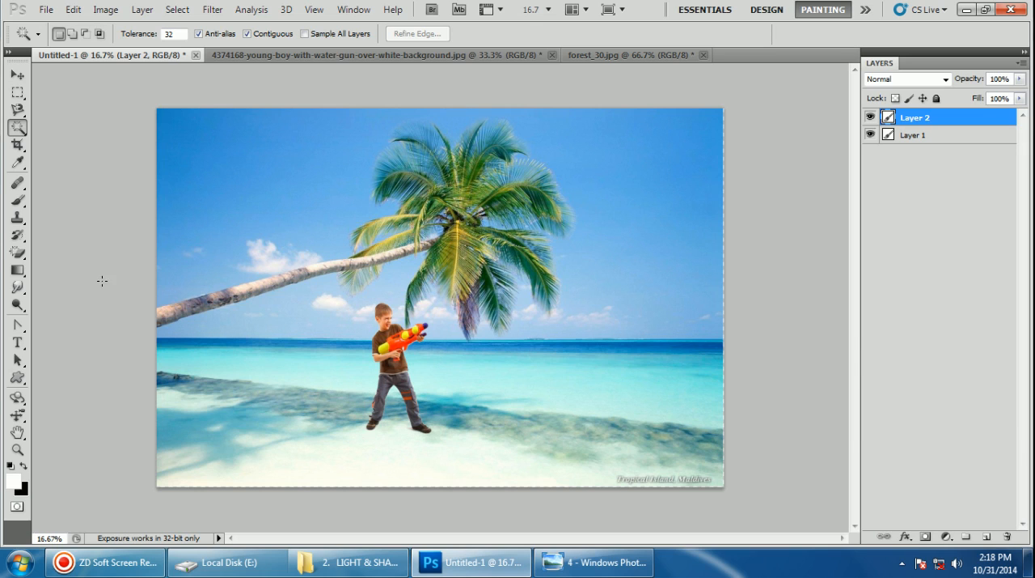
Shrink the cut-out boy and place him at the waterline just below the palm's crown
left_click(17, 74)
left_click_drag(396, 352, 400, 375)
left_click_drag(432, 334, 426, 348)
left_click_drag(404, 388, 527, 345)
left_click_drag(547, 305, 533, 334)
key("Return")
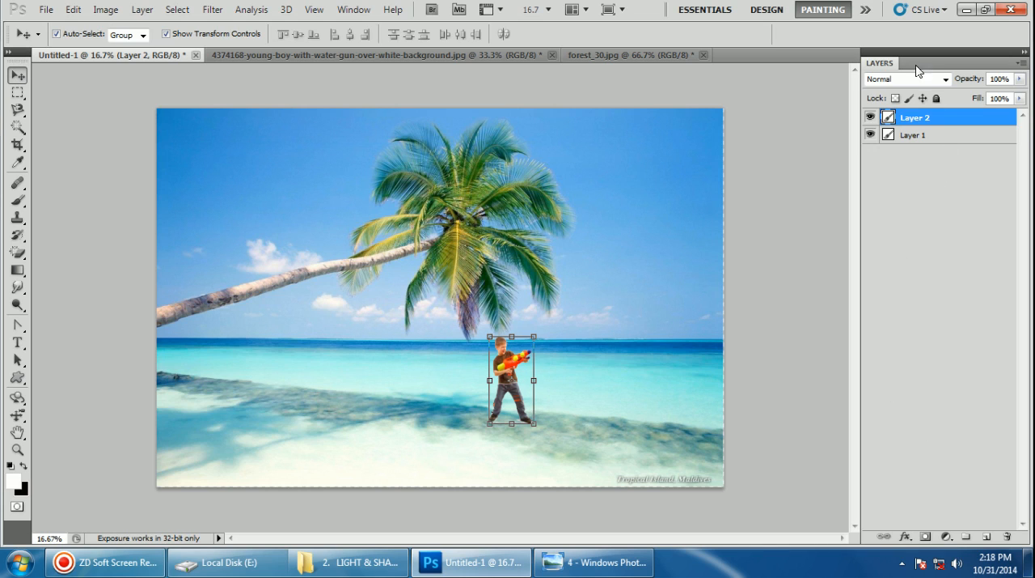
Undock and close the Layers panel, reopen it and dock it back at the edge of the workspace
left_click_drag(894, 65, 799, 150)
left_click(931, 135)
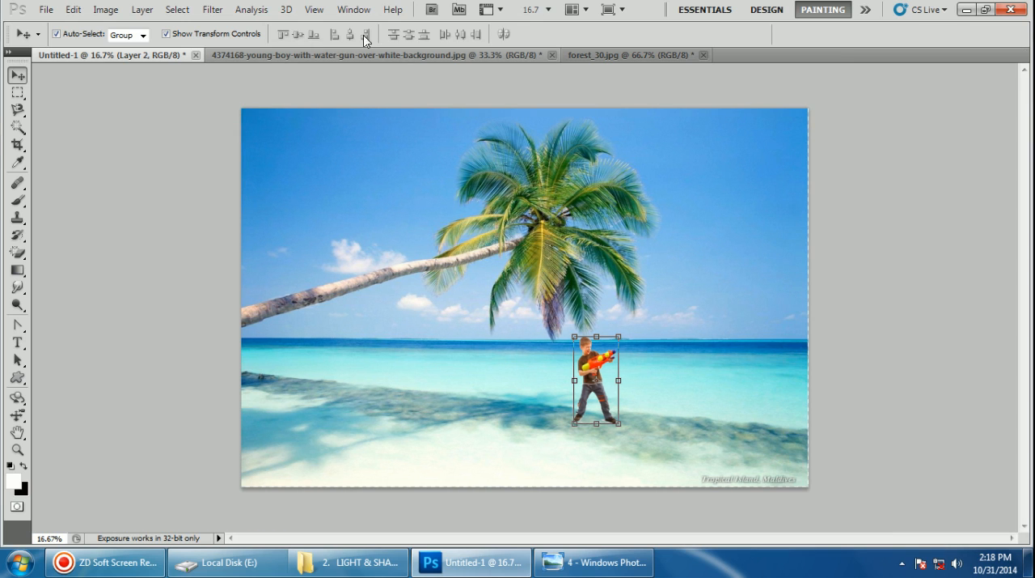
left_click(355, 10)
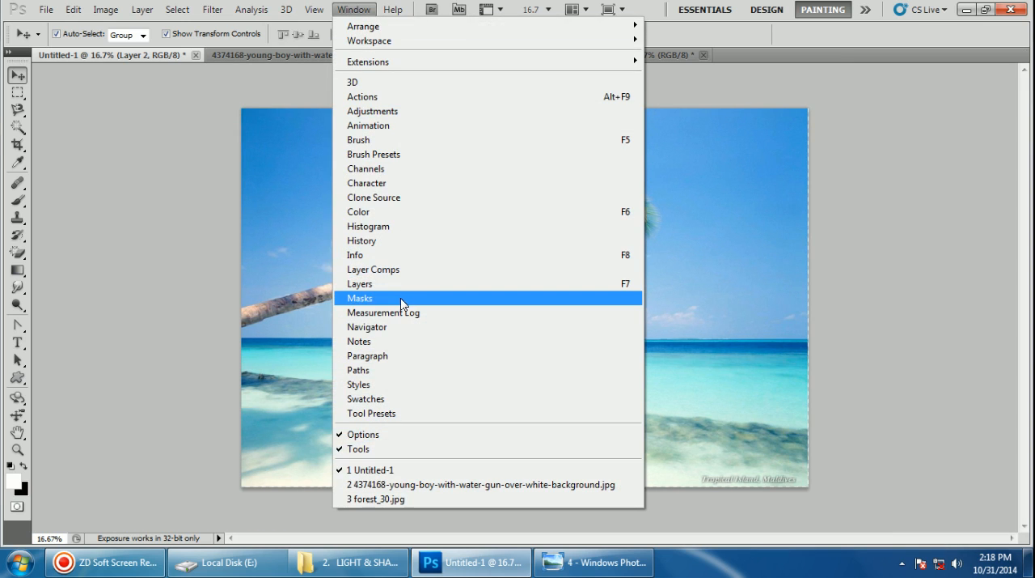
left_click(629, 284)
left_click_drag(956, 122, 1025, 122)
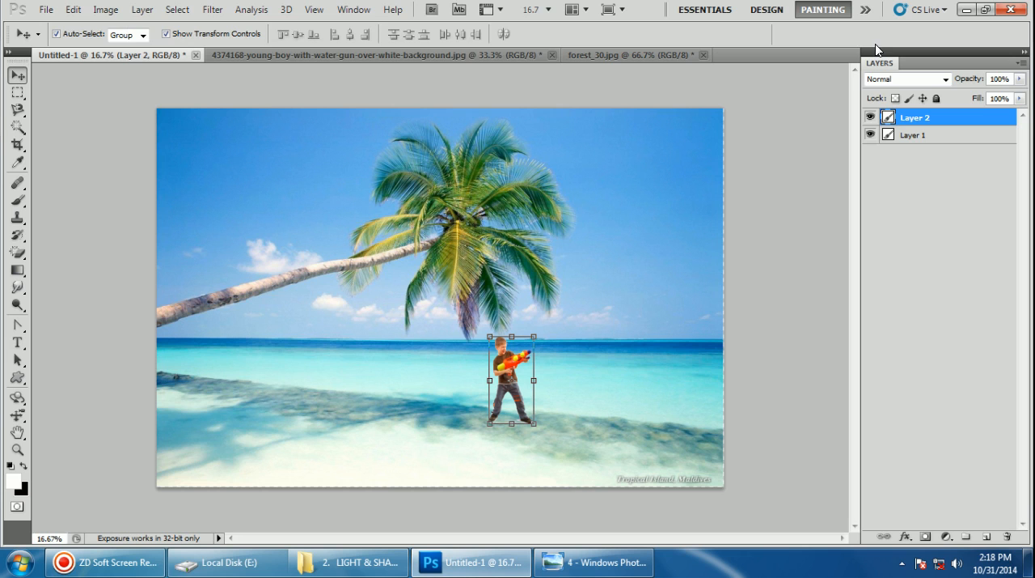
Try a drop shadow on the boy with Normal blend mode, 21% opacity and 204 px distance
left_click(142, 9)
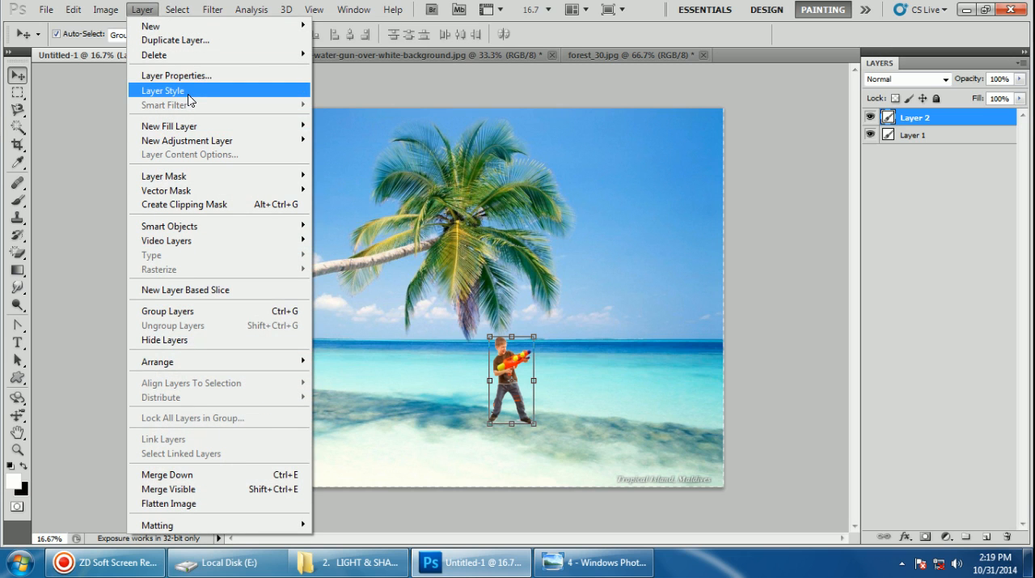
mouse_move(269, 87)
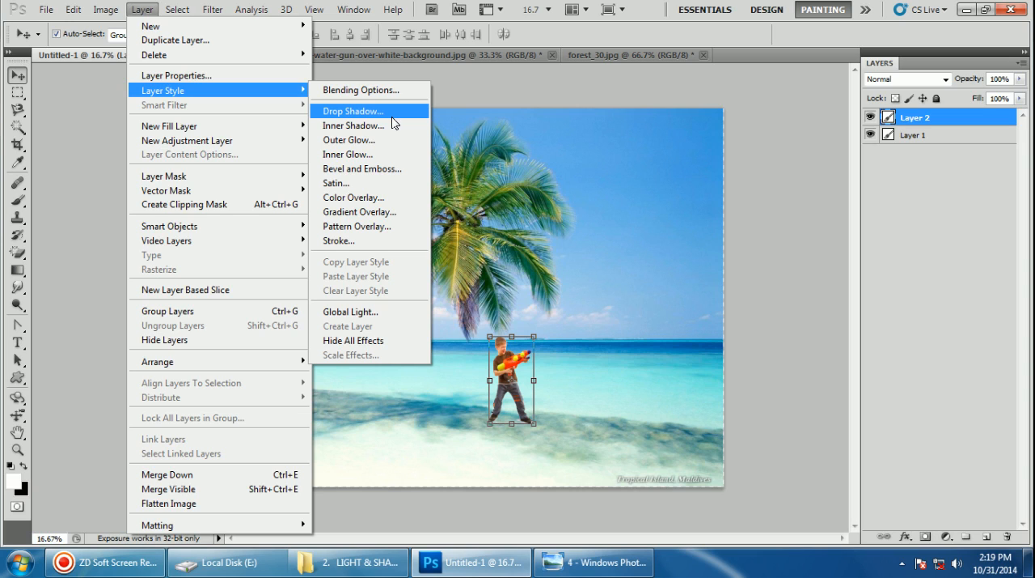
left_click(351, 113)
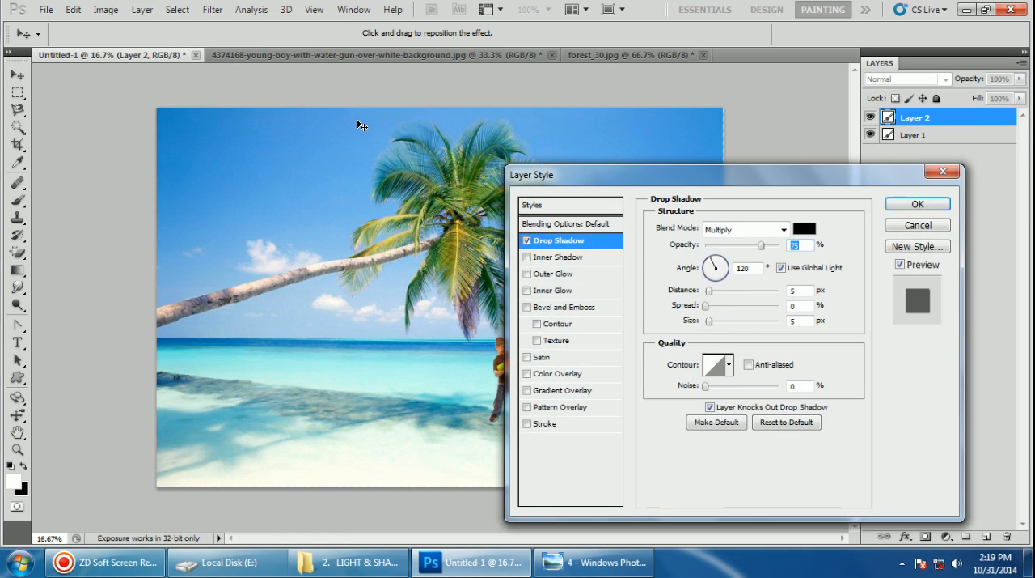
left_click_drag(608, 178, 701, 146)
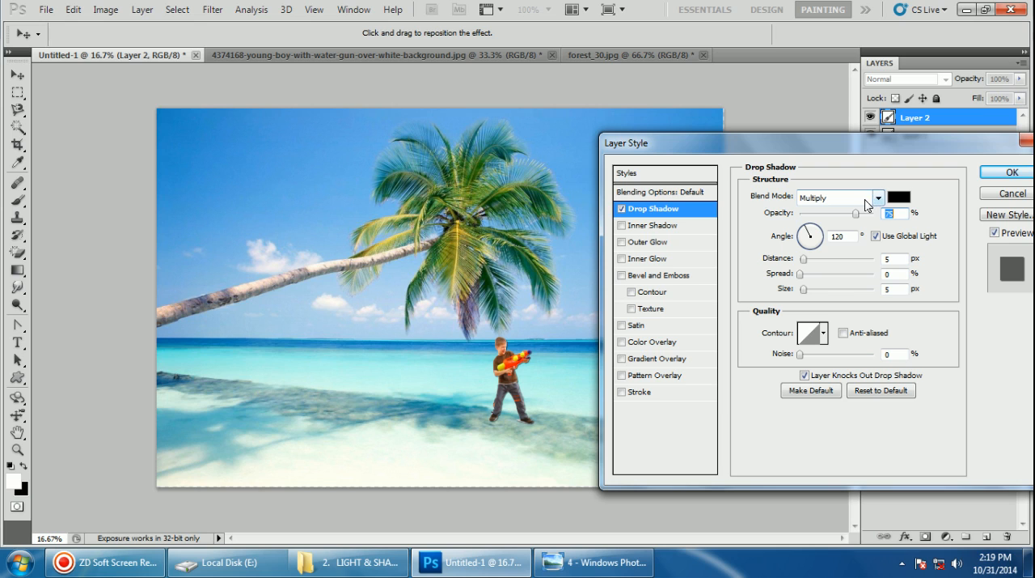
left_click_drag(804, 258, 862, 261)
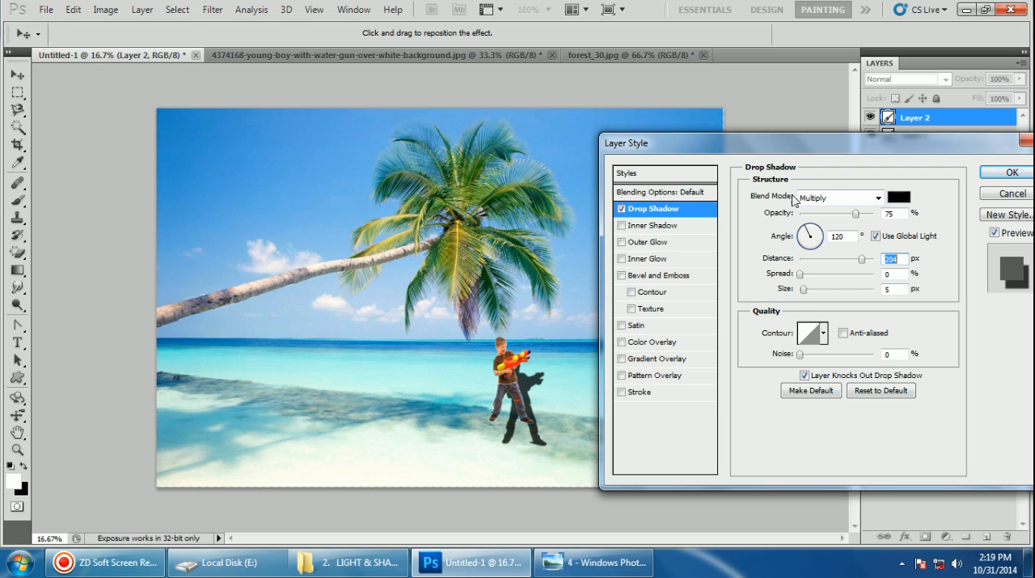
left_click(877, 198)
left_click(823, 10)
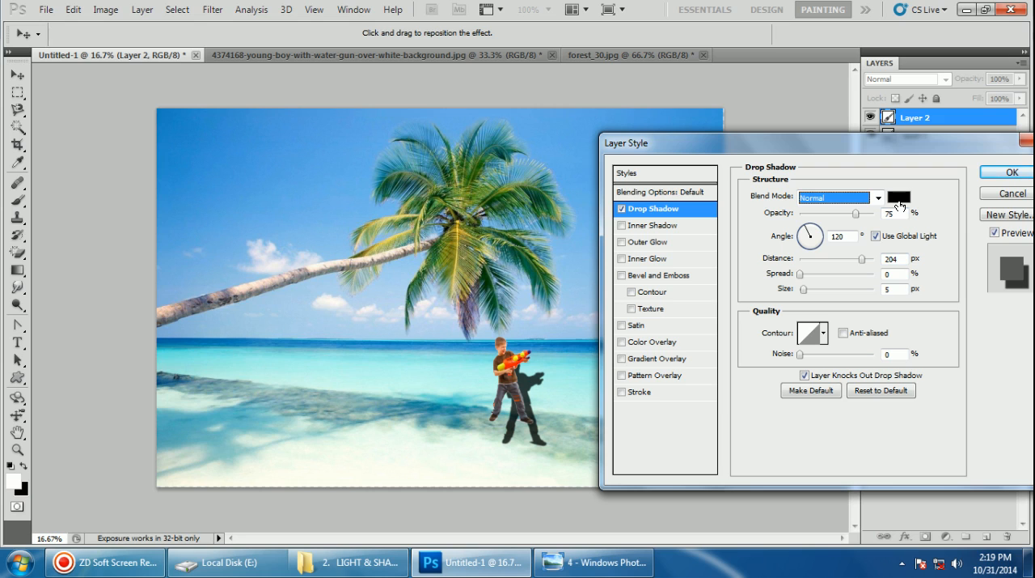
left_click_drag(855, 214, 817, 227)
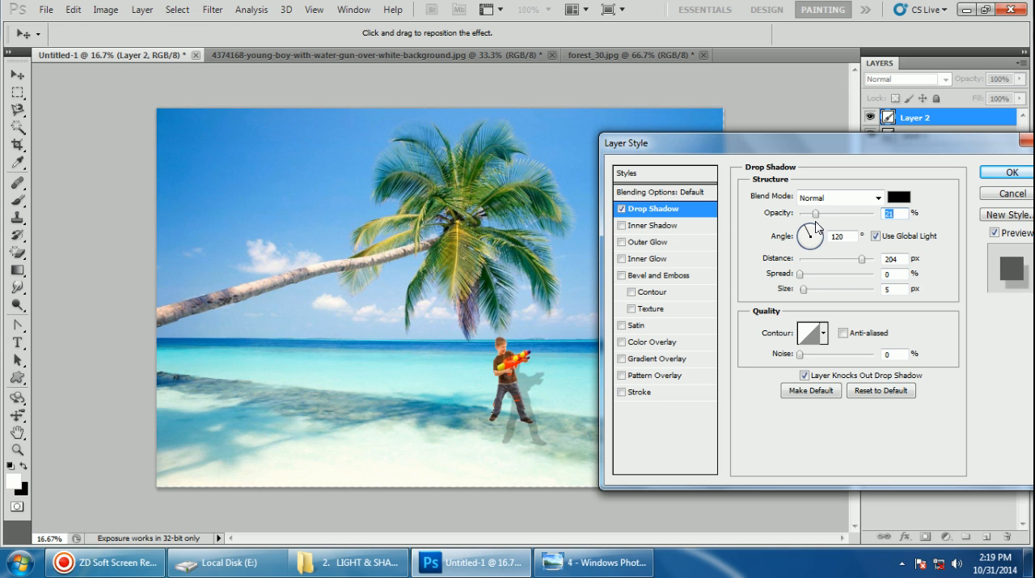
left_click_drag(923, 144, 849, 136)
left_click(942, 162)
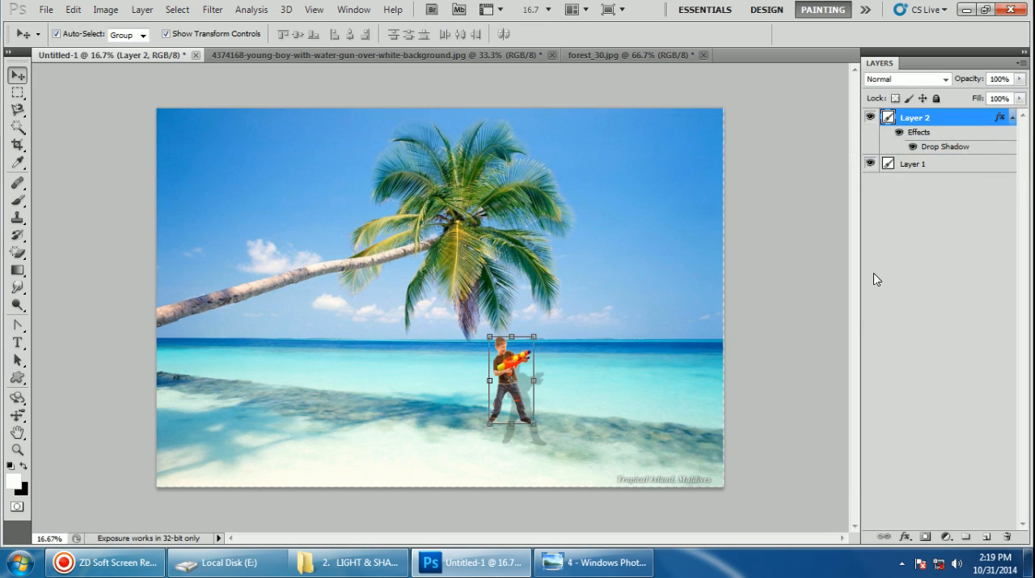
Try moving the boy slightly up the beach, and undo both the move and the drop shadow
mouse_move(521, 406)
left_mouse_down()
mouse_move(436, 403)
mouse_move(523, 393)
left_mouse_up()
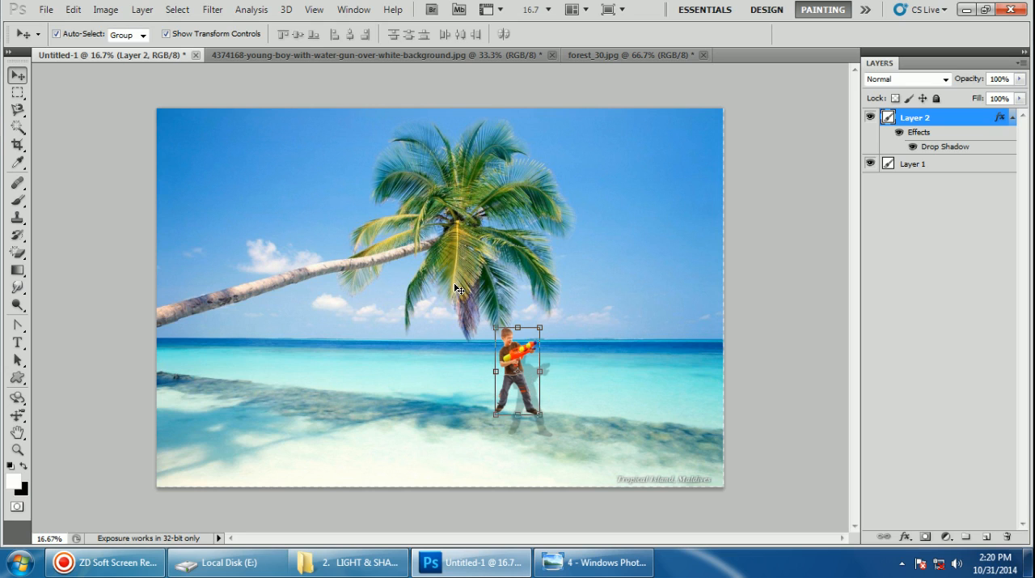
key("ctrl+z")
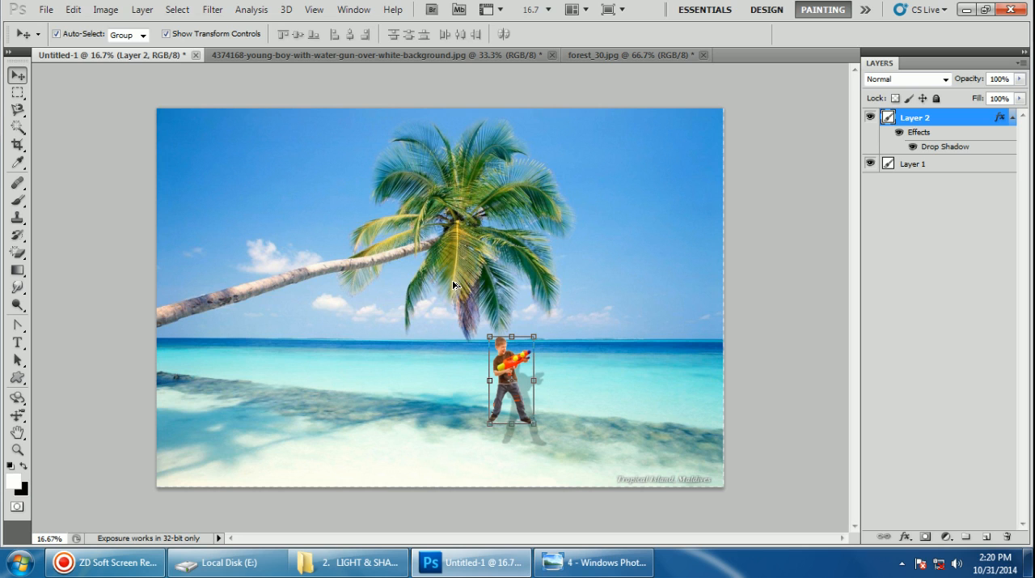
key("ctrl+alt+z")
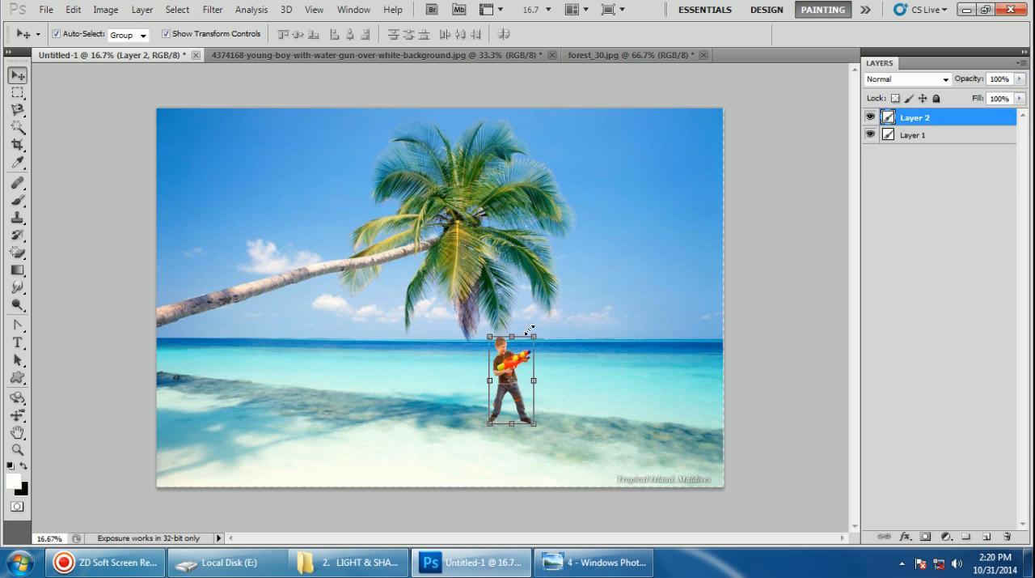
Add a drop shadow to the boy with Normal blend mode, 100% opacity and 178 px distance
left_click(143, 9)
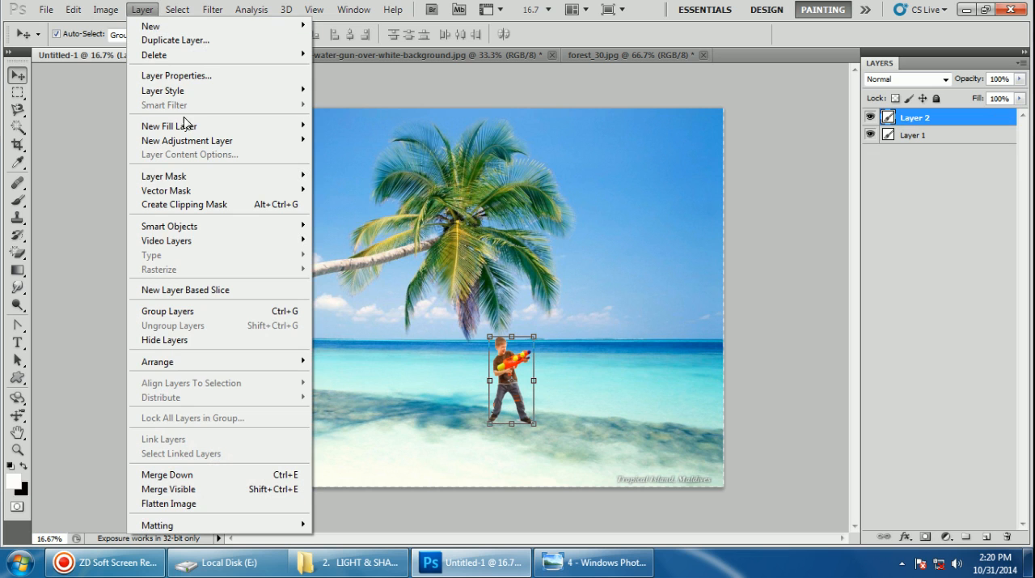
mouse_move(193, 90)
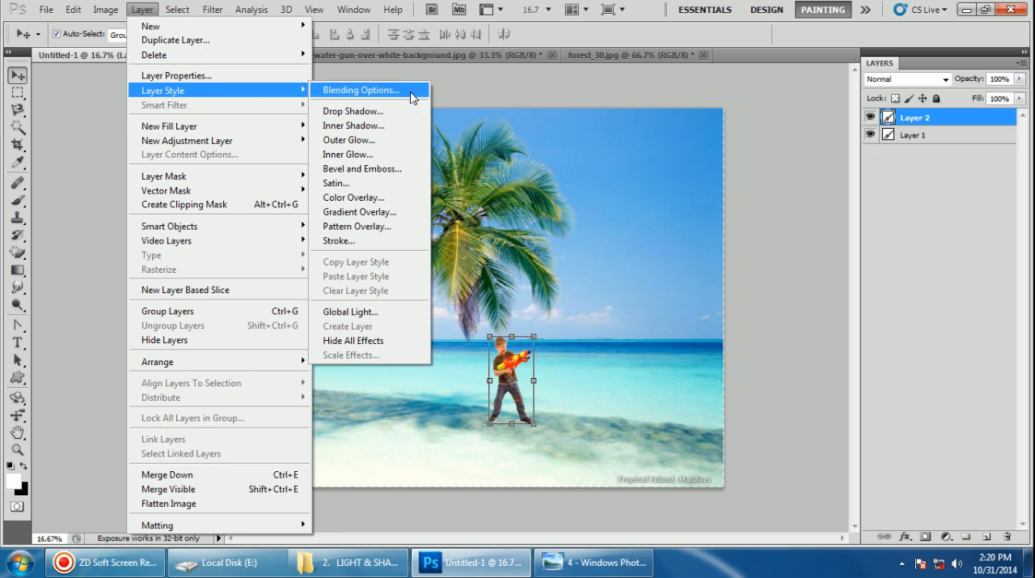
left_click(398, 110)
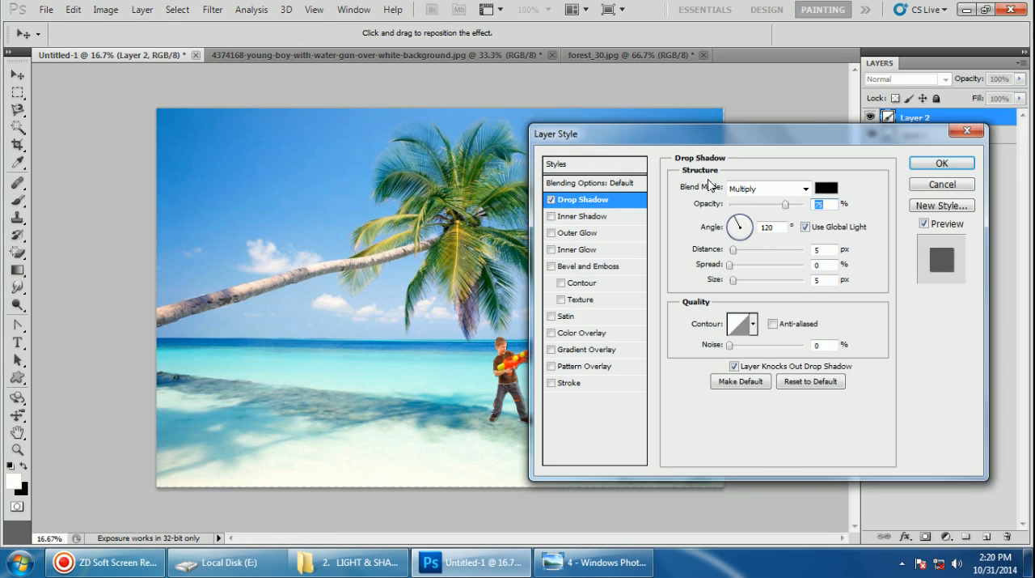
left_click_drag(677, 136, 763, 126)
left_click(894, 175)
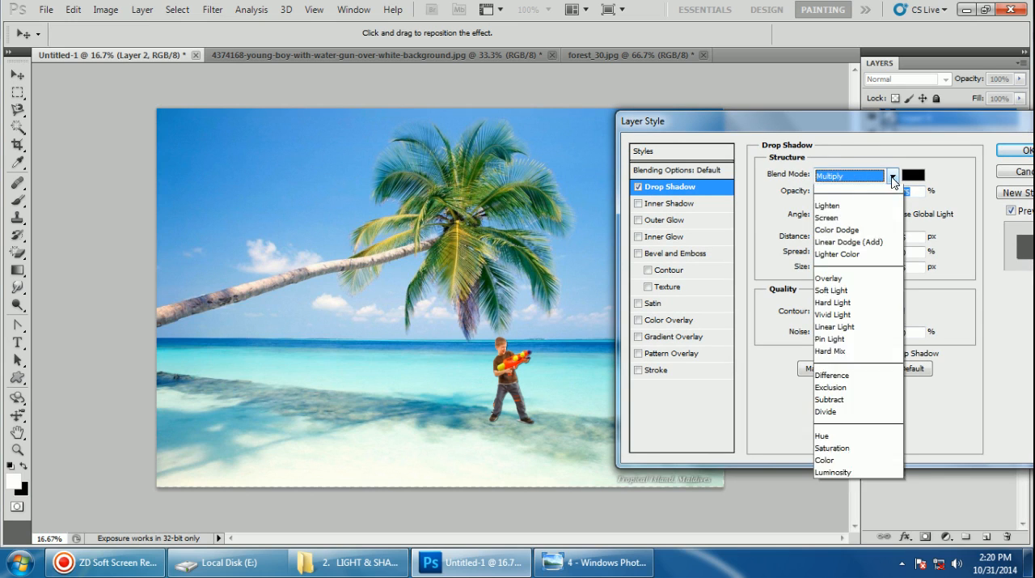
left_click(846, 187)
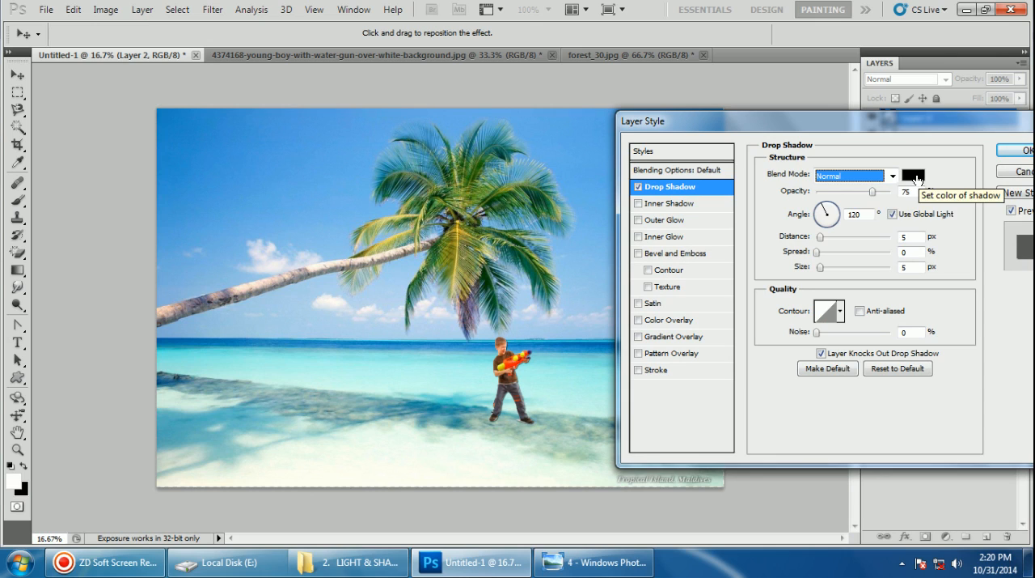
left_click_drag(820, 236, 877, 233)
left_click_drag(873, 191, 907, 186)
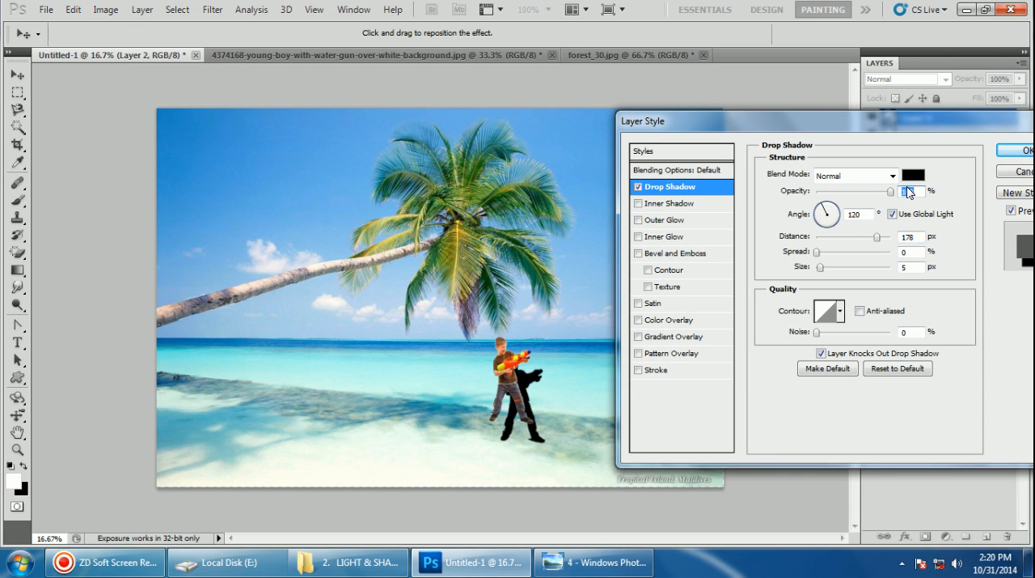
left_click_drag(924, 117, 846, 97)
left_click(937, 129)
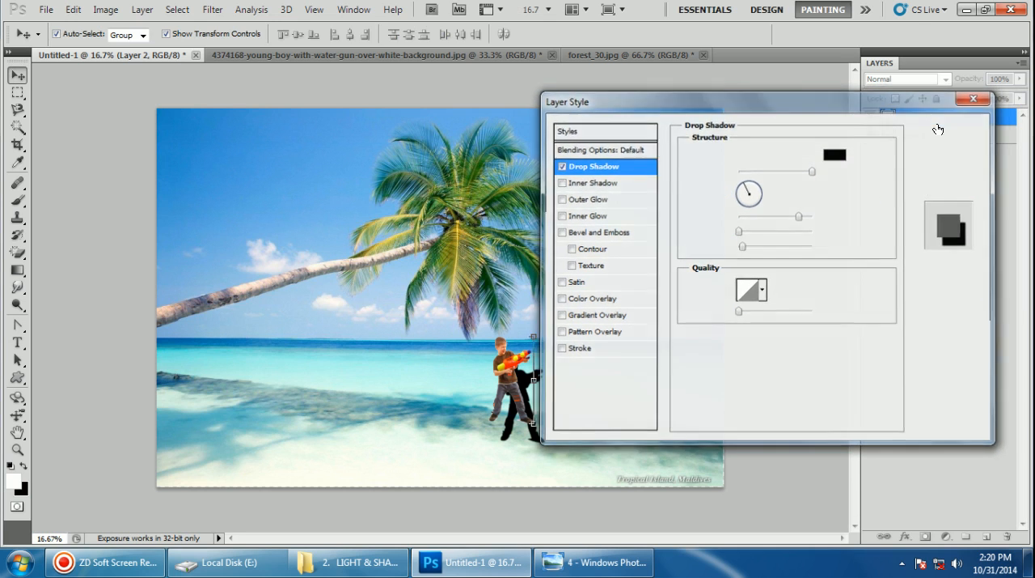
Shift the boy slightly left and separate his drop shadow effect into its own layer
left_click_drag(522, 362, 508, 360)
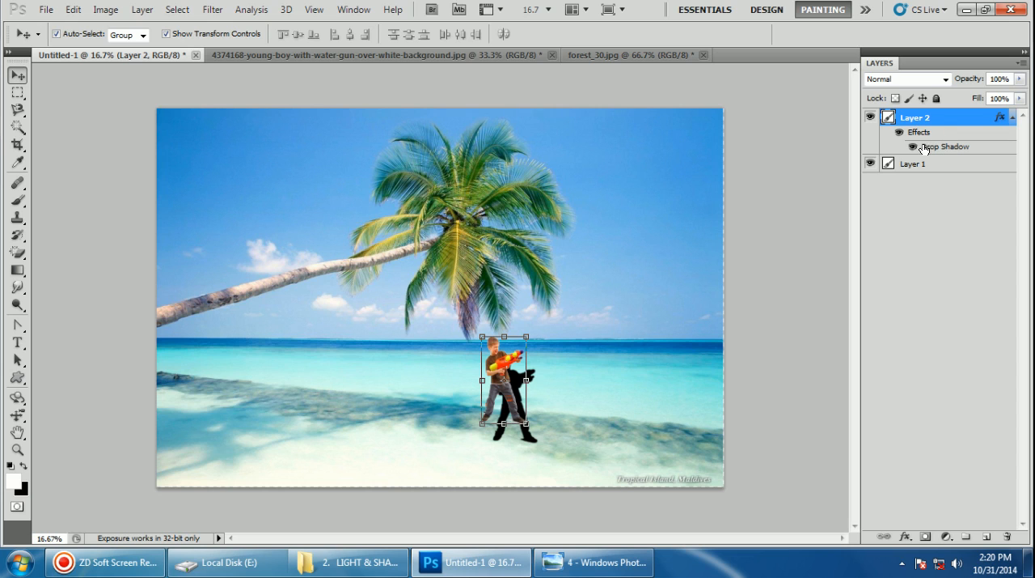
right_click(953, 148)
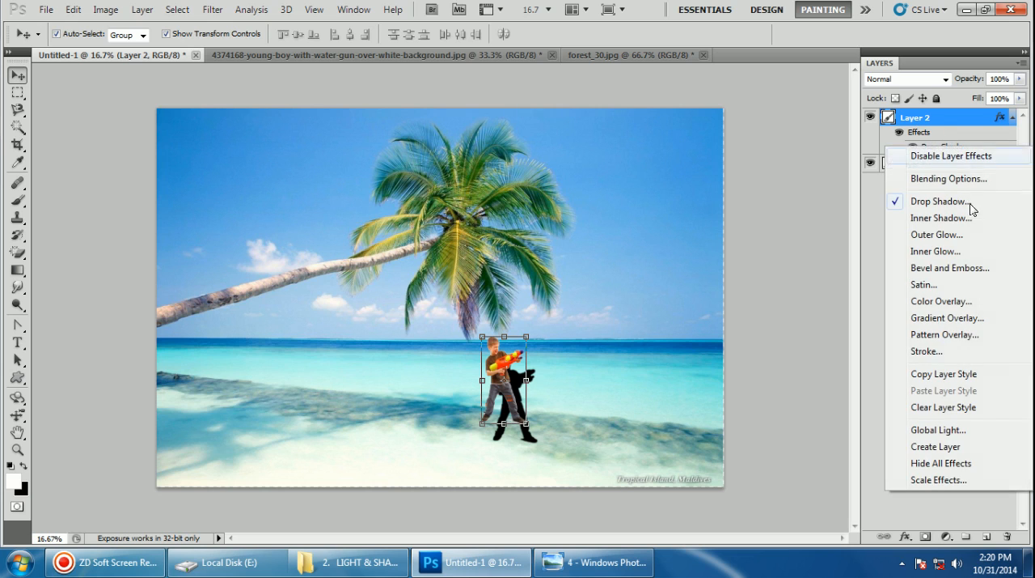
left_click(944, 447)
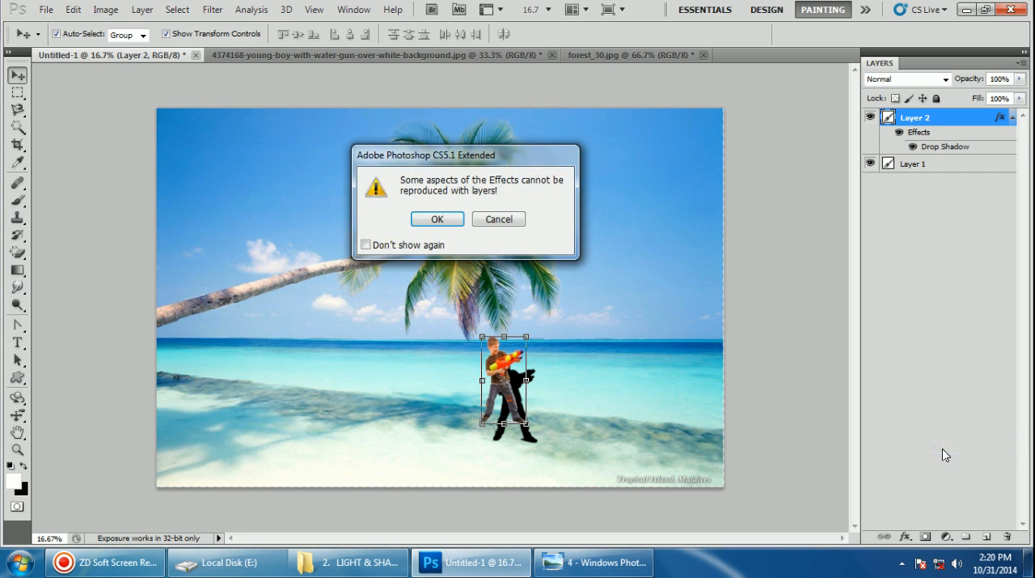
left_click(433, 223)
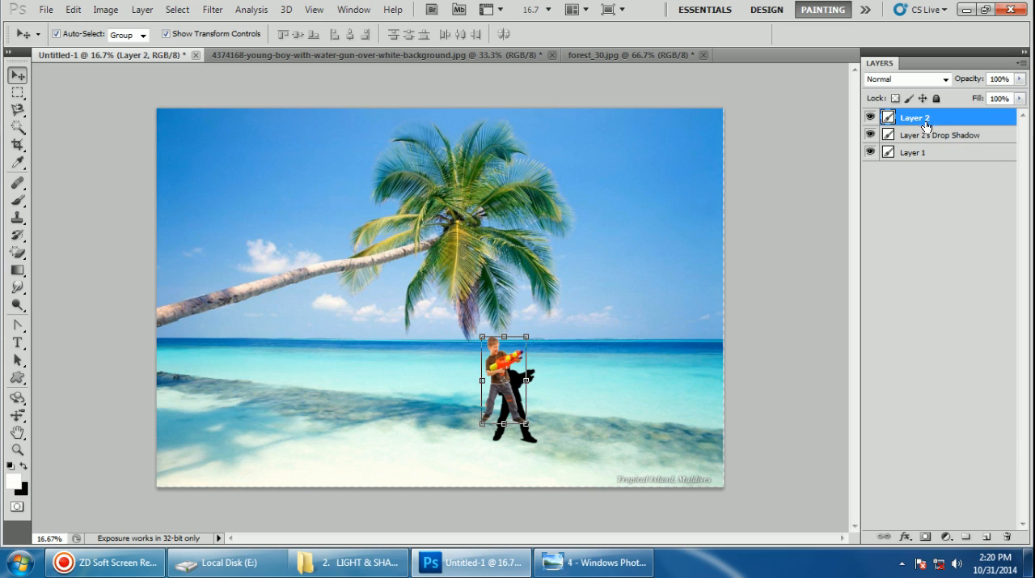
Flip the shadow layer vertically at about -35.8% height, place it just below the boy's feet, and apply the transformation
left_click(926, 135)
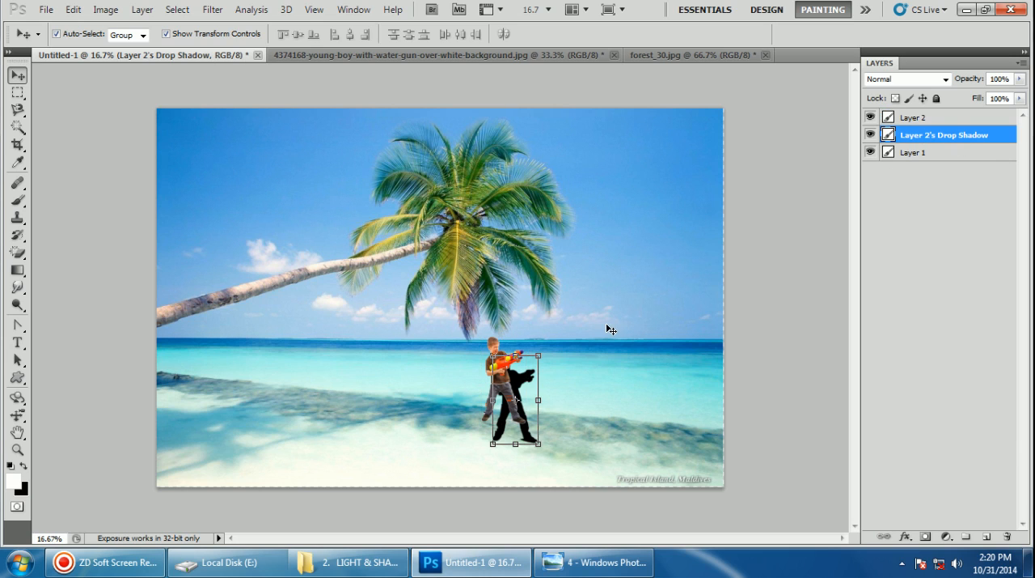
left_click_drag(525, 379, 486, 453)
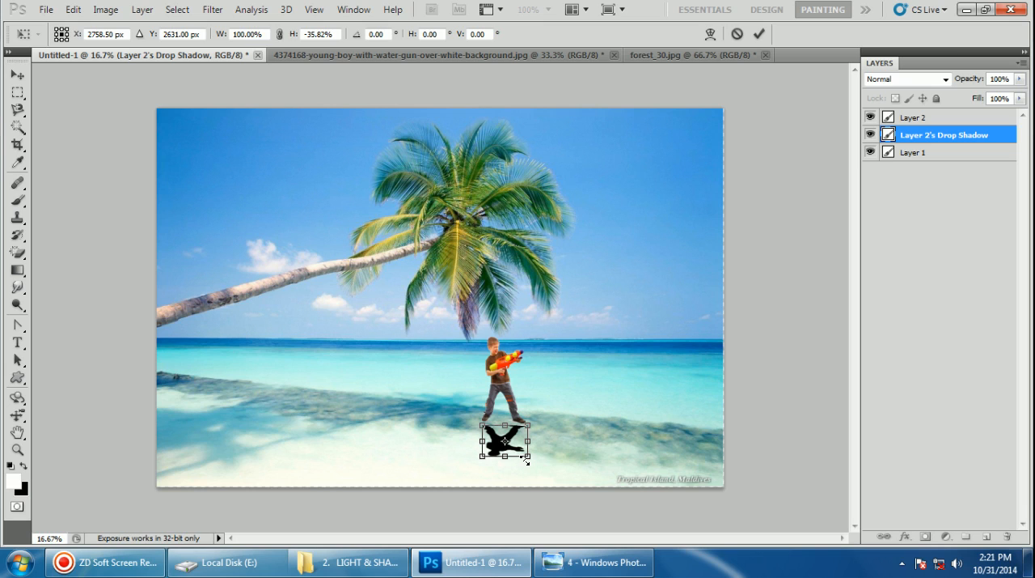
left_click(760, 36)
left_click(803, 332)
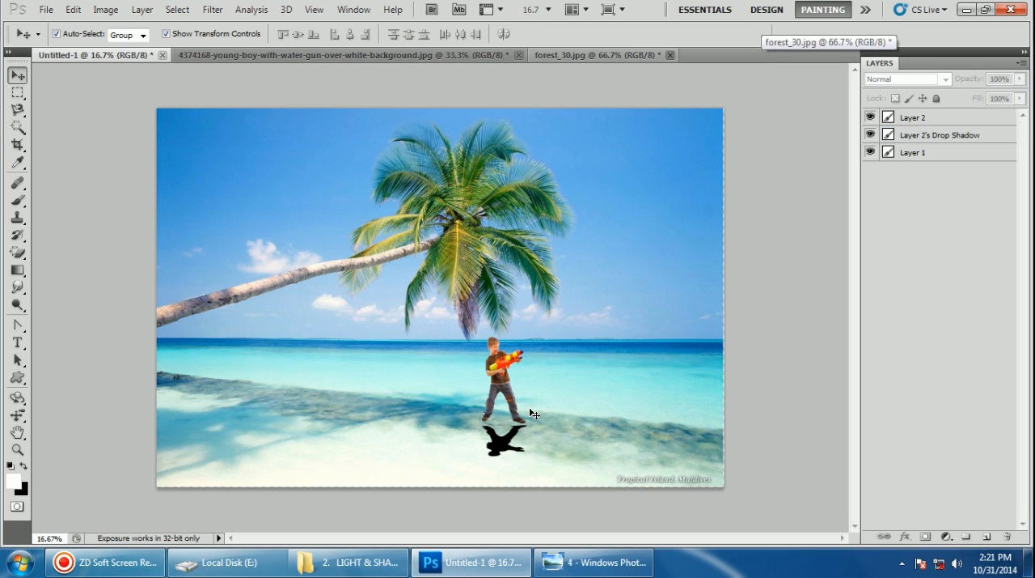
Nudge the flipped shadow up against the boy's feet and set its layer opacity to 20%
left_click(502, 452)
left_click_drag(500, 447, 502, 441)
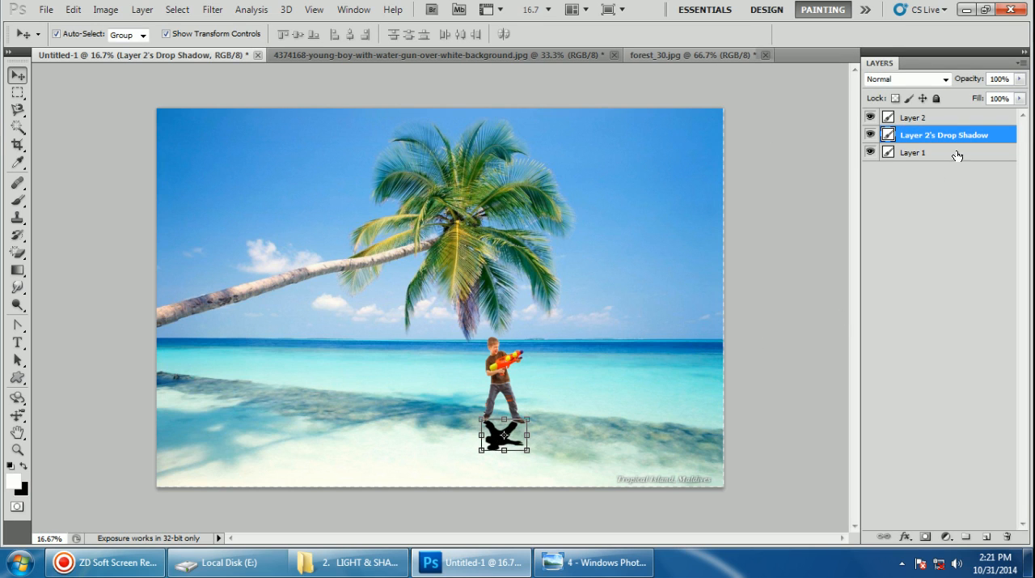
left_click(1020, 79)
left_click_drag(997, 99, 960, 98)
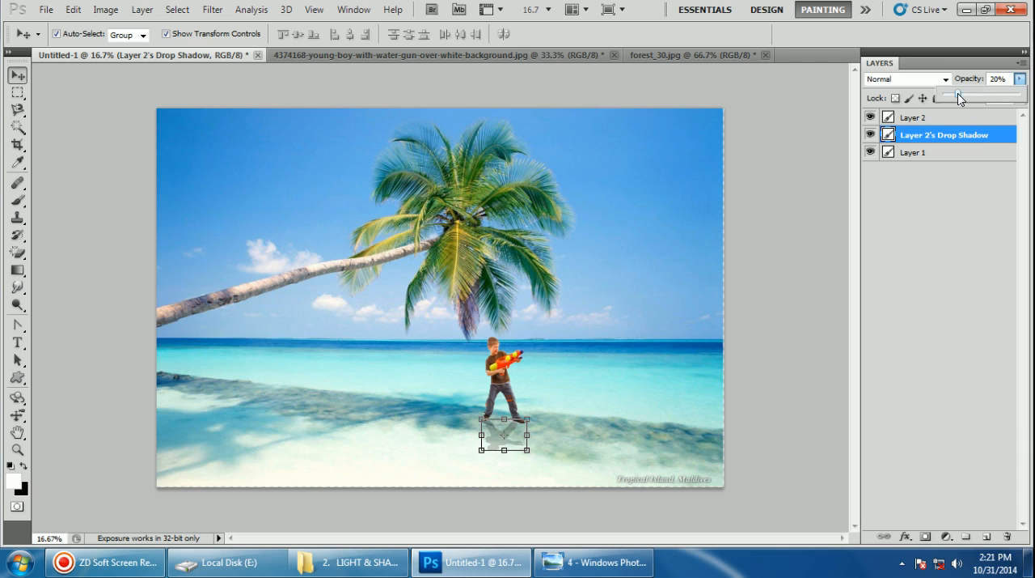
left_click(780, 260)
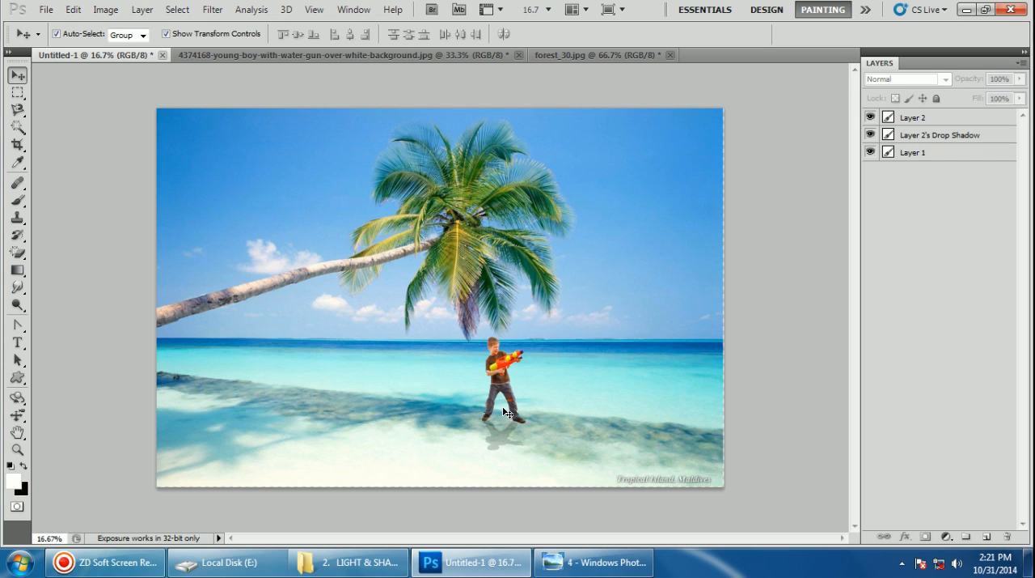
Start a Lens Flare on the beach background layer and place its centre in the sky just right of the palm crown
left_click(918, 154)
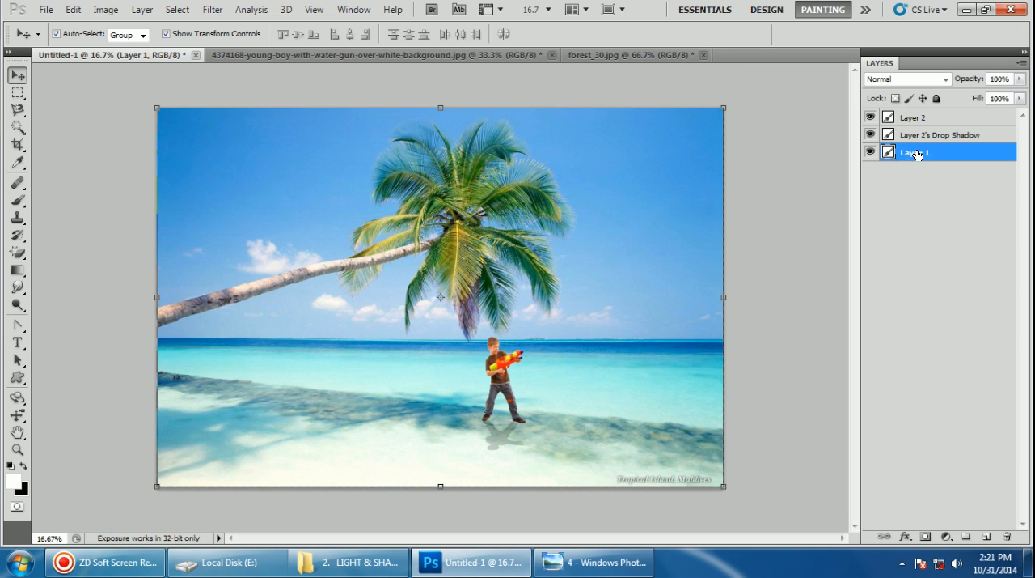
left_click(870, 152)
left_click(870, 153)
left_click(870, 152)
left_click(871, 152)
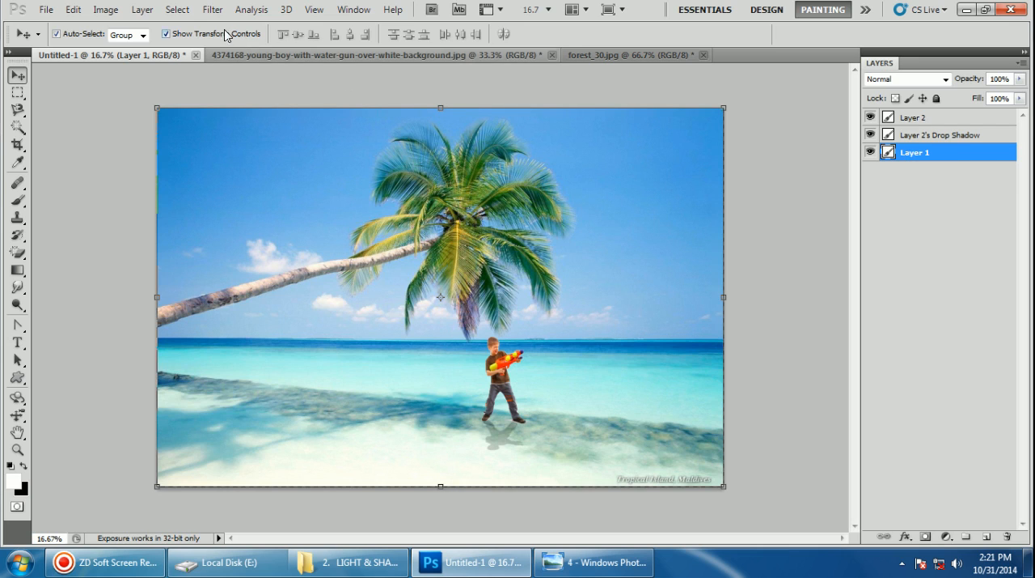
left_click(212, 9)
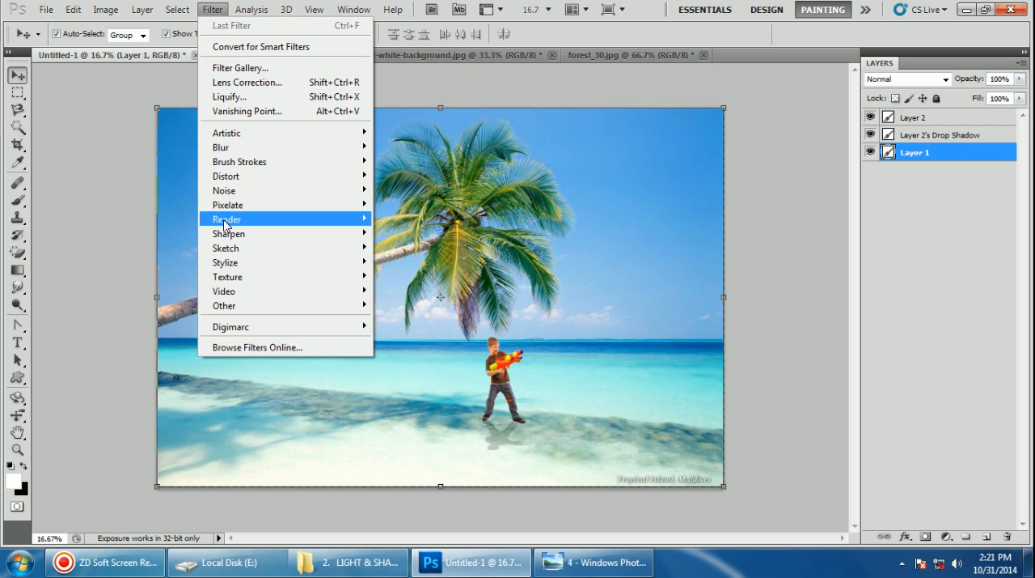
mouse_move(264, 220)
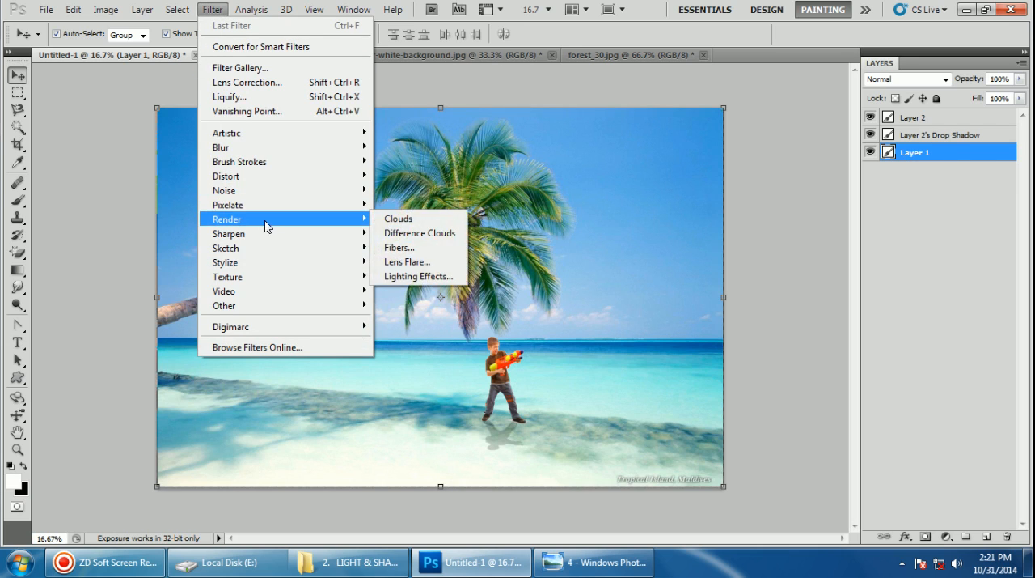
left_click(413, 262)
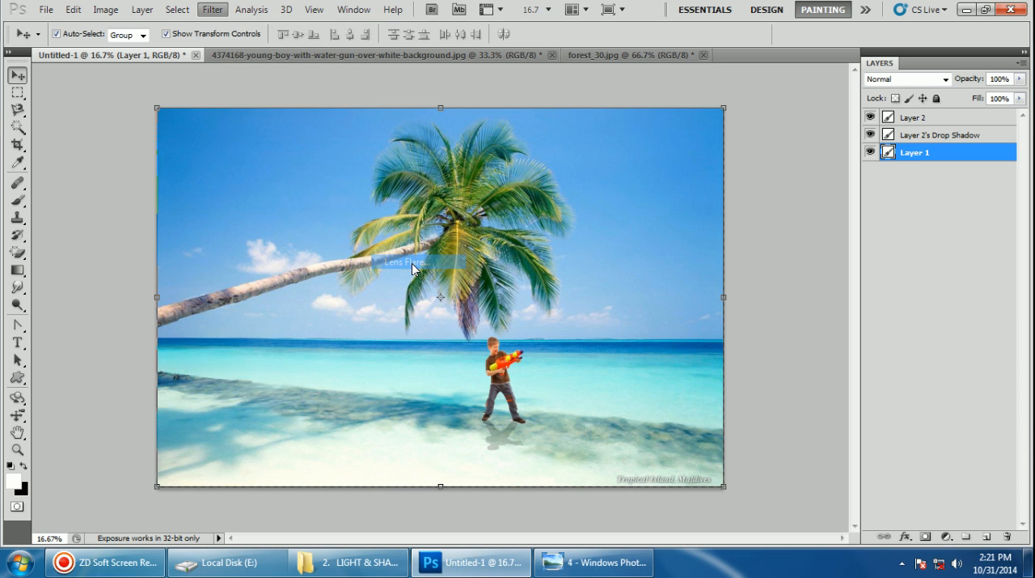
left_click_drag(564, 208, 649, 193)
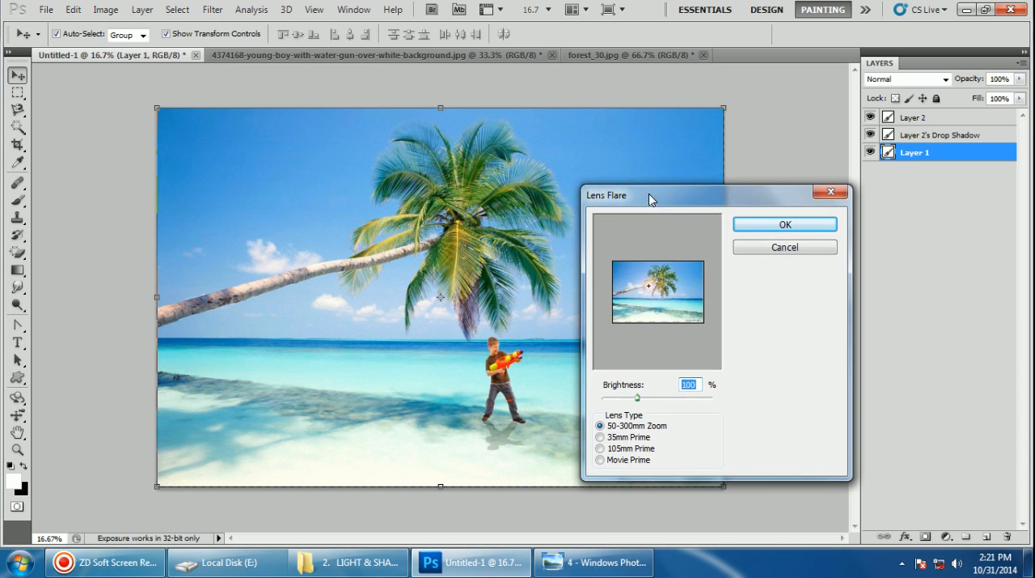
left_click(637, 276)
left_click(636, 271)
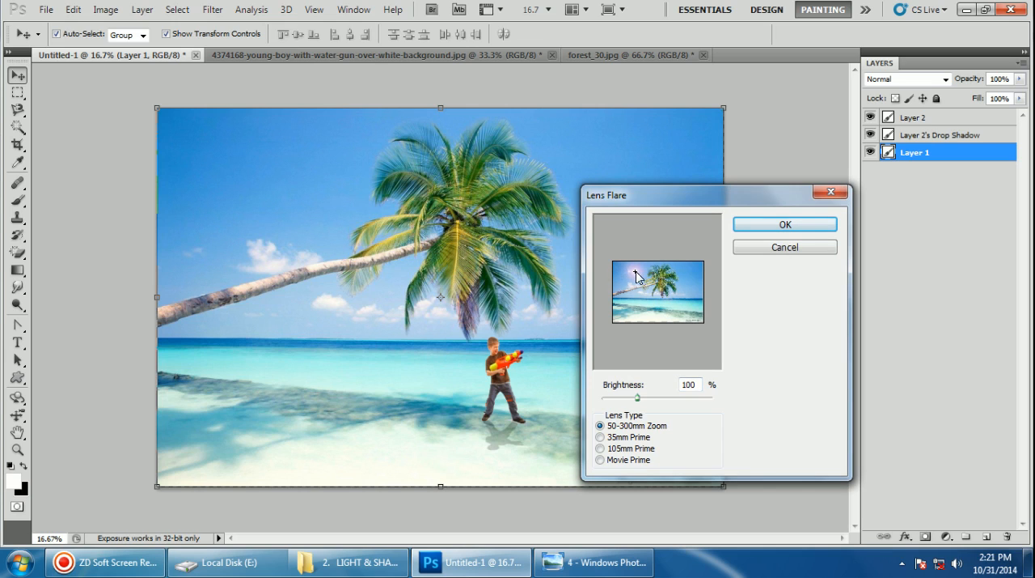
left_click_drag(636, 272, 684, 280)
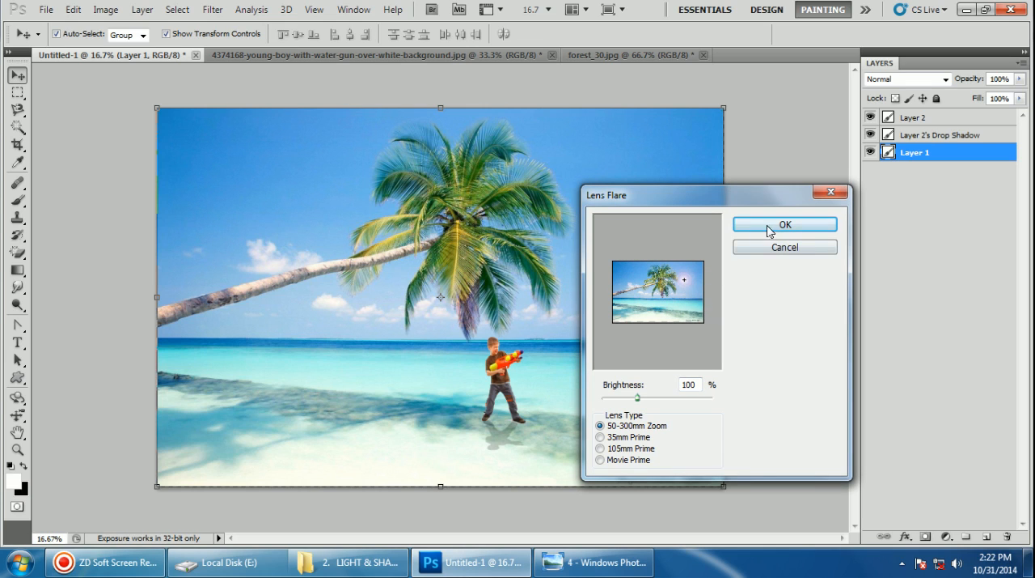
Set the flare's brightness to 121% and lens type to 35mm Prime, apply it, and deselect the layer
mouse_move(639, 400)
left_mouse_down()
mouse_move(656, 399)
mouse_move(645, 399)
left_mouse_up()
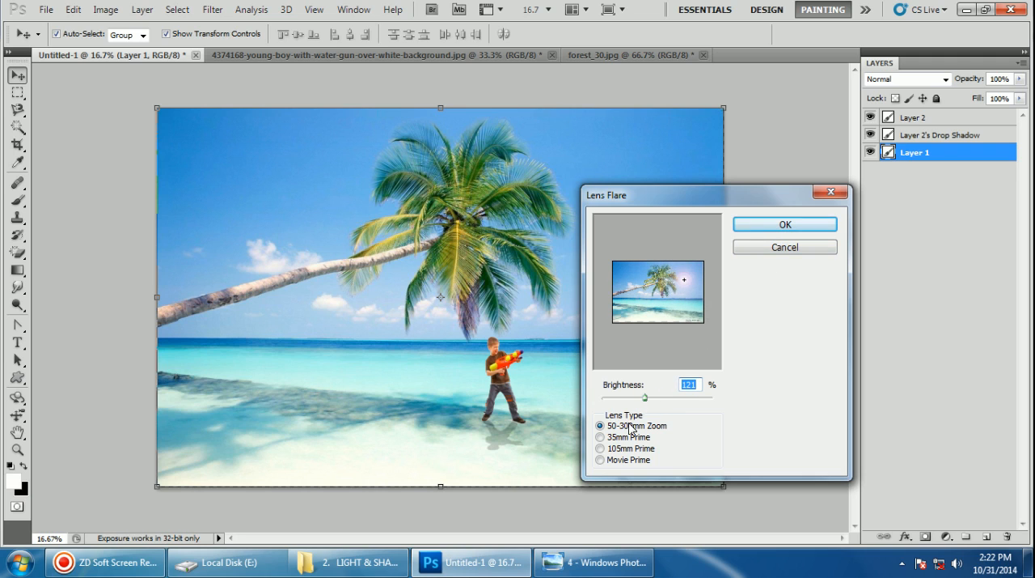
left_click(602, 436)
left_click(601, 448)
left_click(600, 458)
left_click(600, 448)
left_click(601, 437)
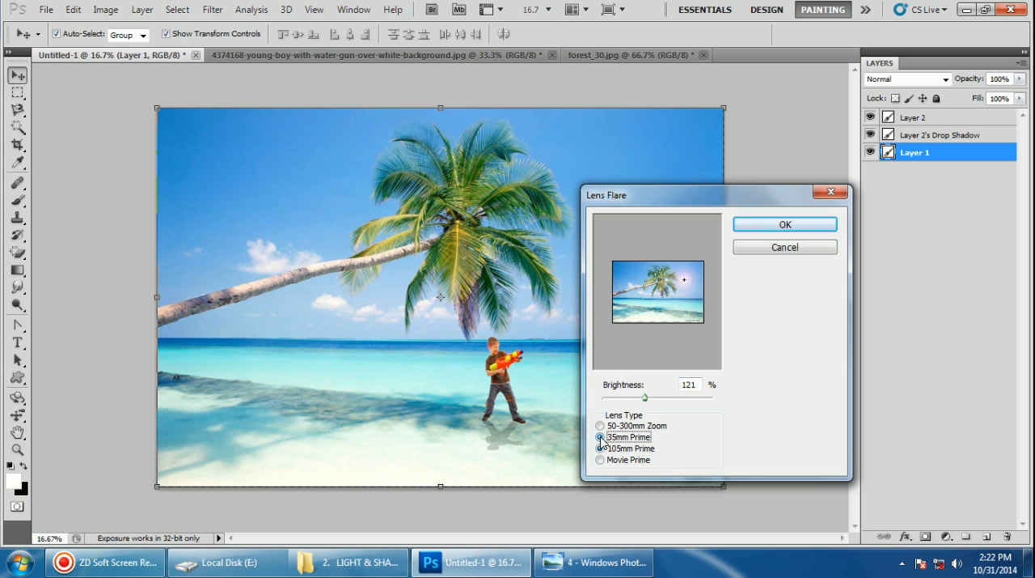
left_click(768, 227)
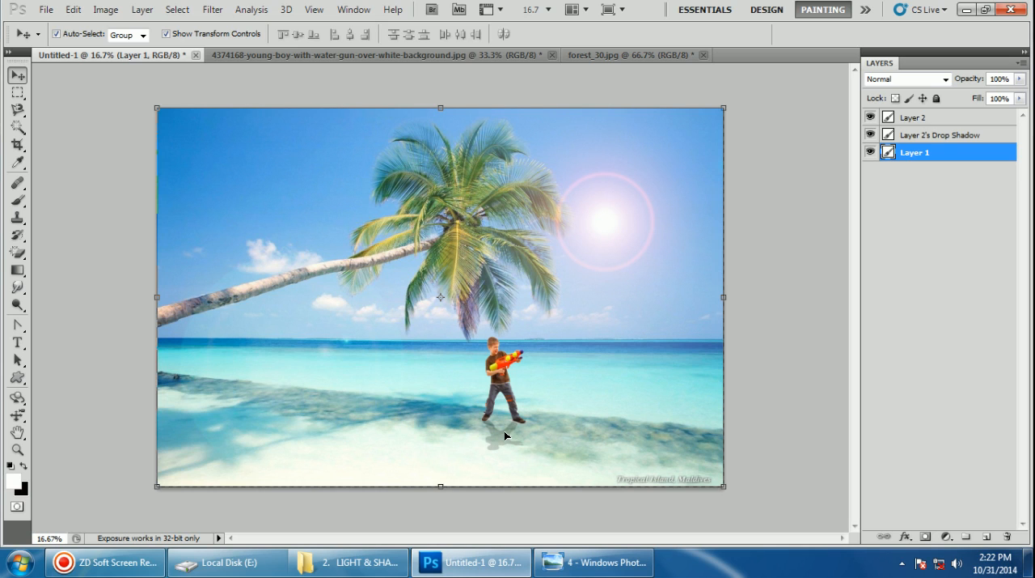
left_click(775, 268)
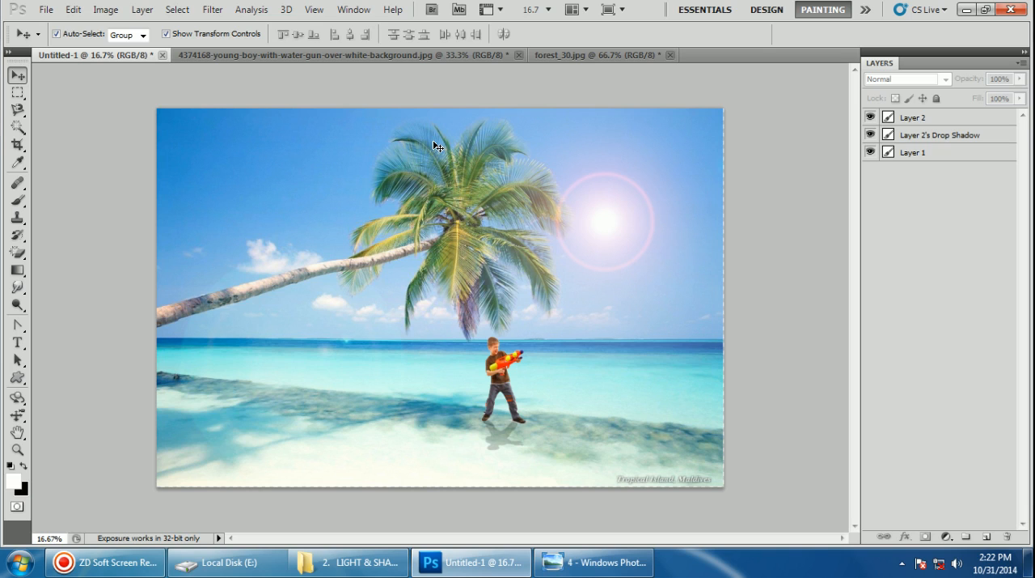
Close the water-gun boy, forest and beach composite documents without saving
left_click(517, 56)
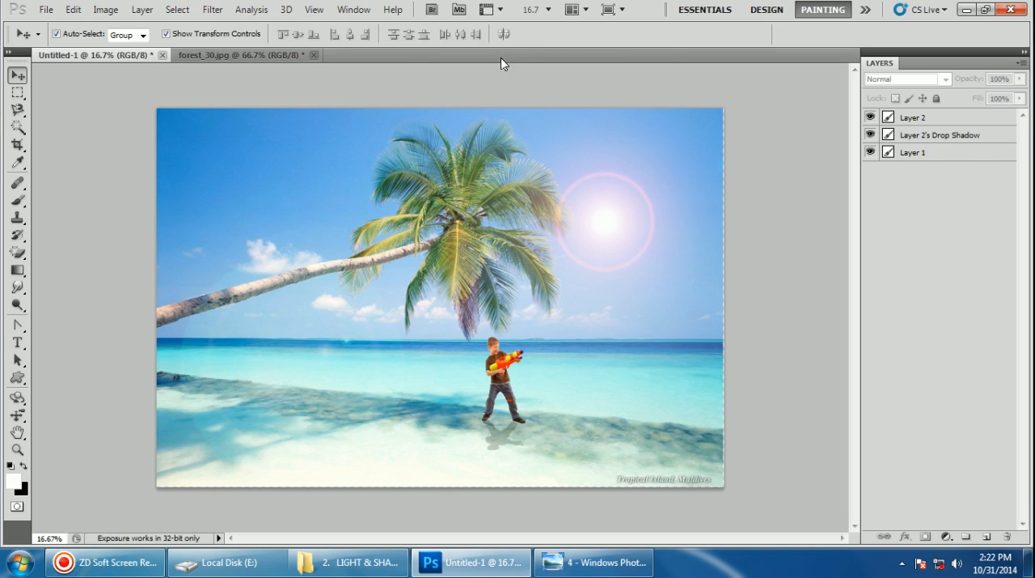
left_click(314, 55)
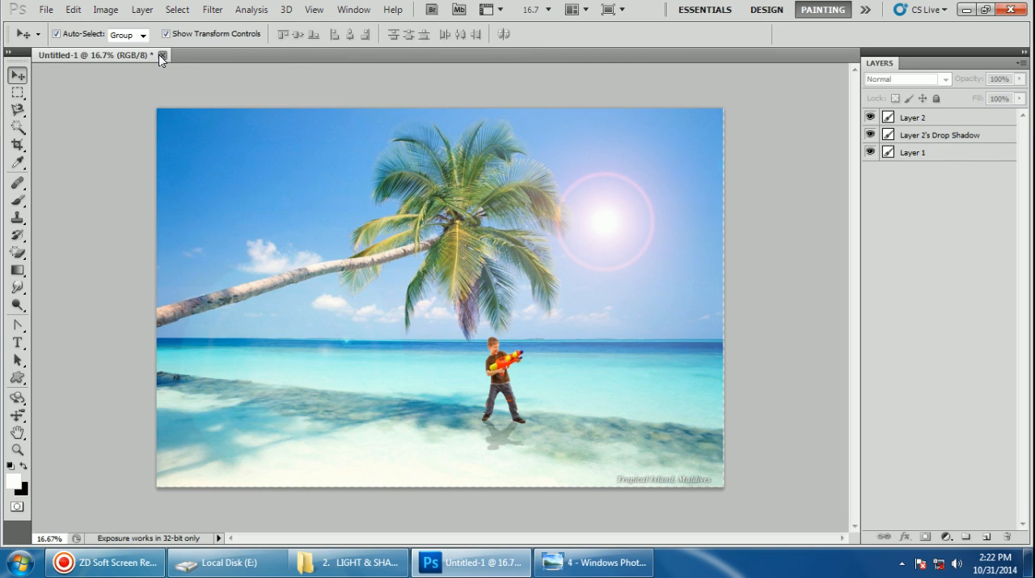
left_click(160, 55)
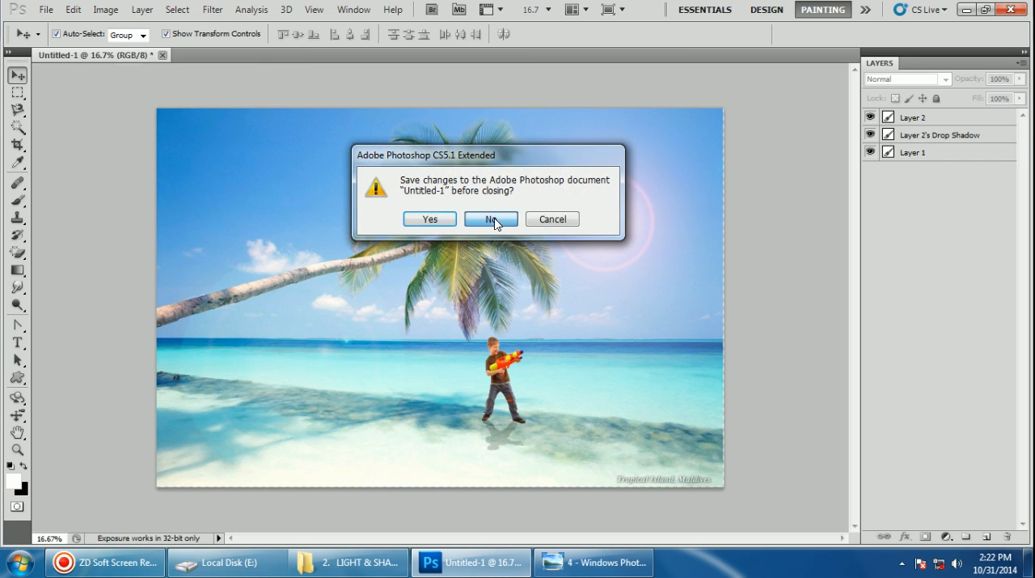
left_click(491, 218)
Create a new transparent document 1200 pixels wide and 1200 pixels high with a resolution of 30 pixels/inch
left_click(46, 9)
left_click(50, 40)
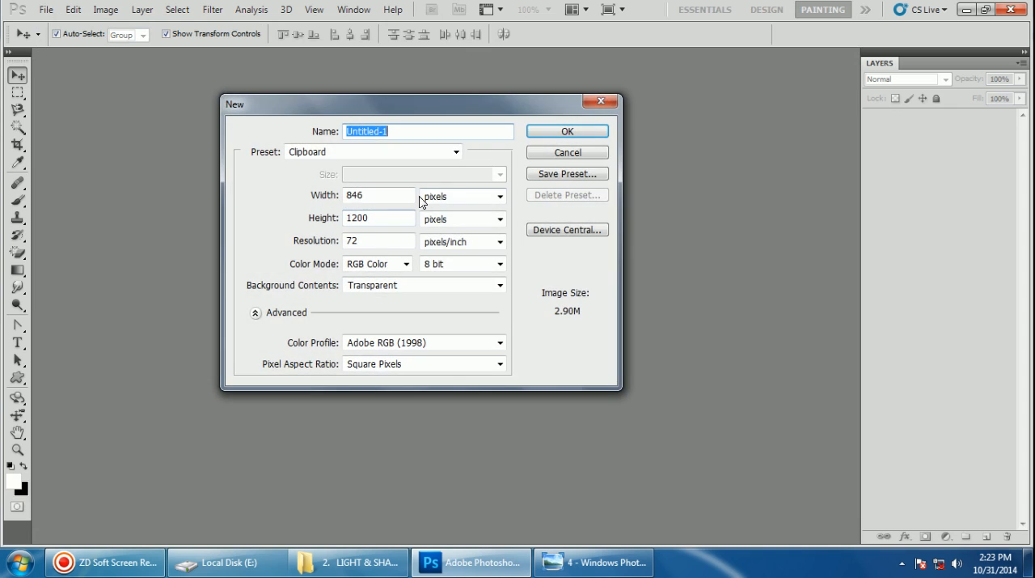
double_click(375, 196)
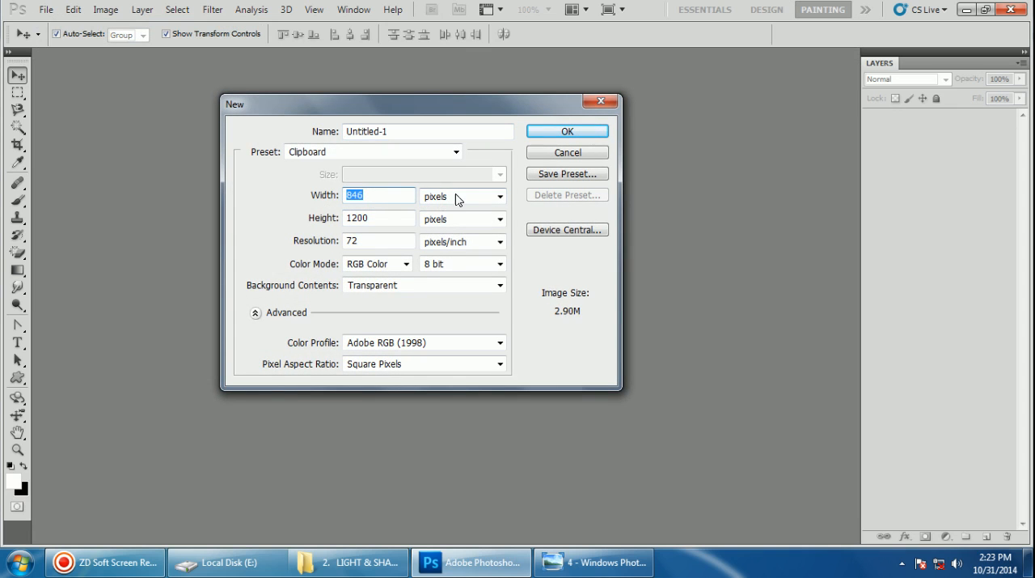
type("1200")
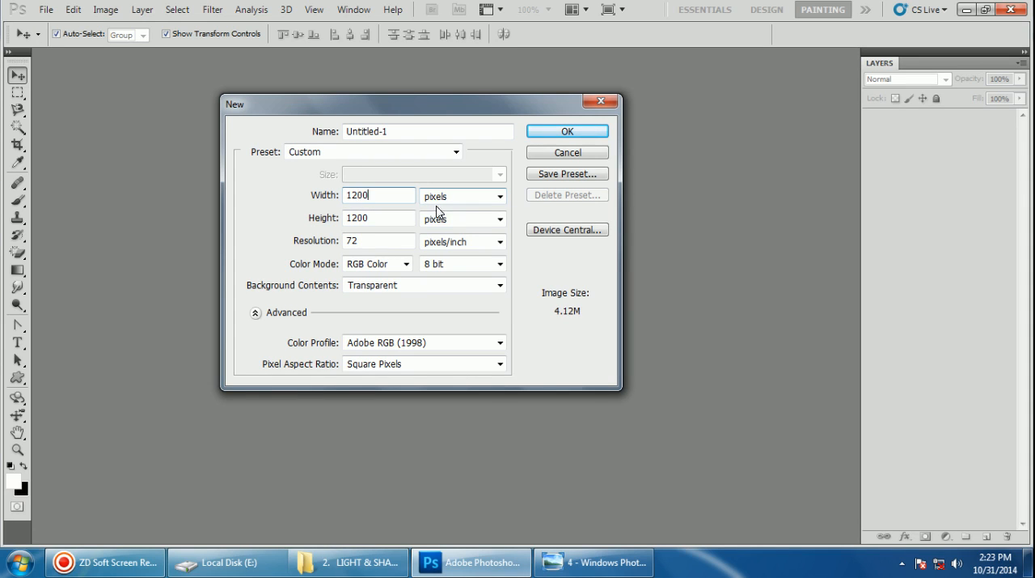
double_click(393, 240)
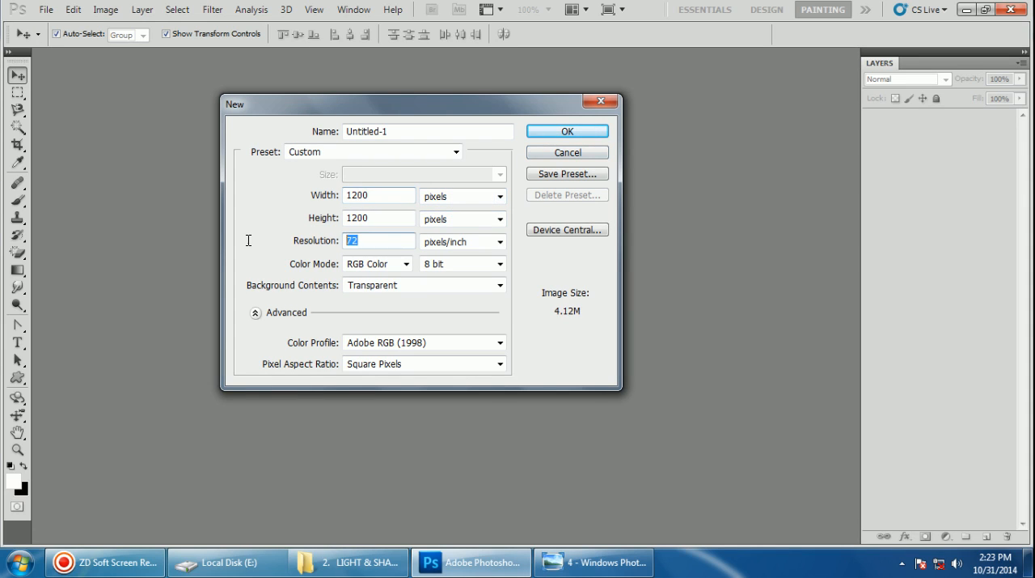
type("300")
left_click(568, 127)
Open the kids3[1] image, assigning the sRGB IEC61966-2.1 profile and converting it to working RGB
left_click(48, 13)
left_click(61, 39)
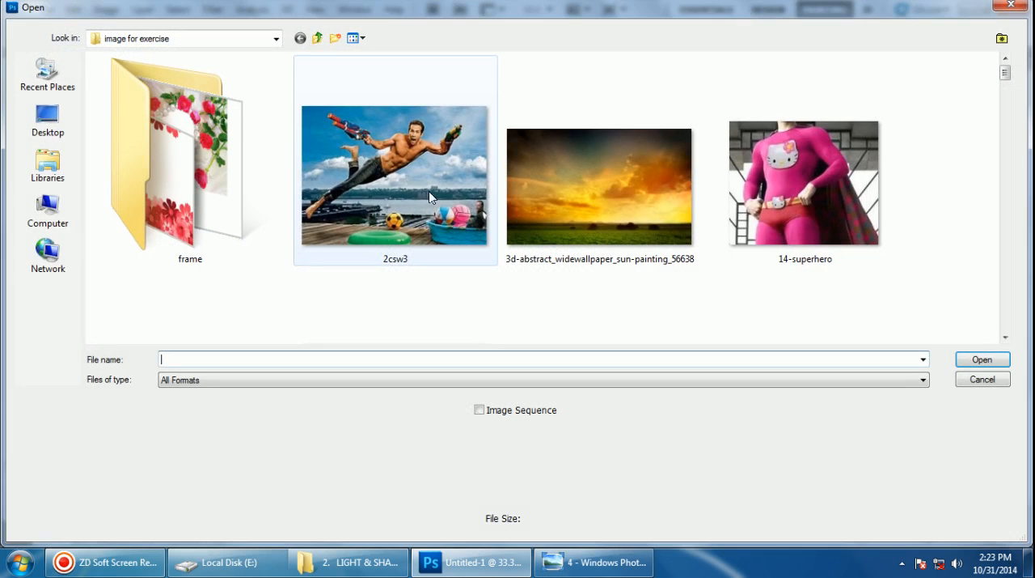
left_click_drag(1004, 72, 994, 184)
left_click(363, 156)
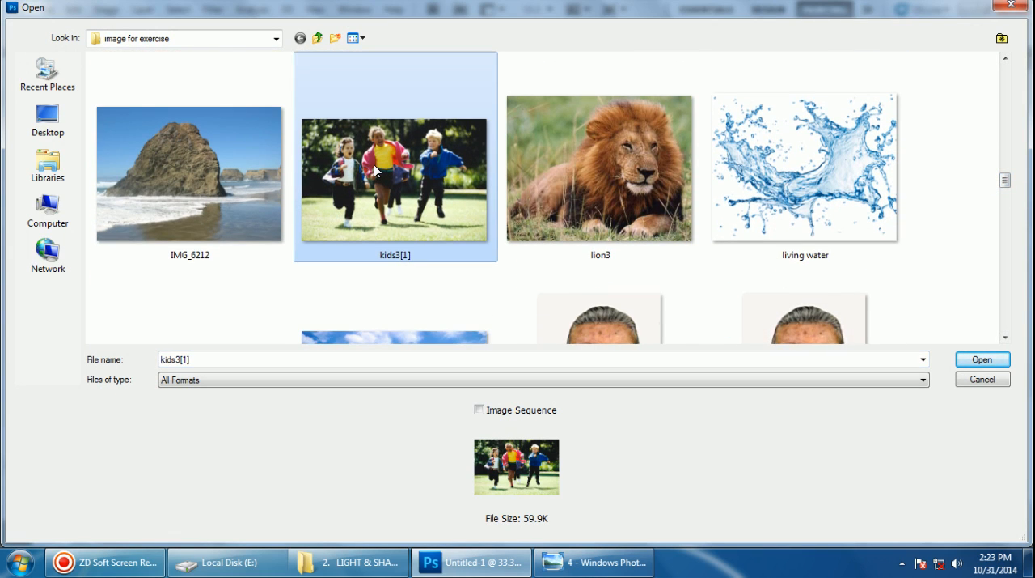
left_click(978, 361)
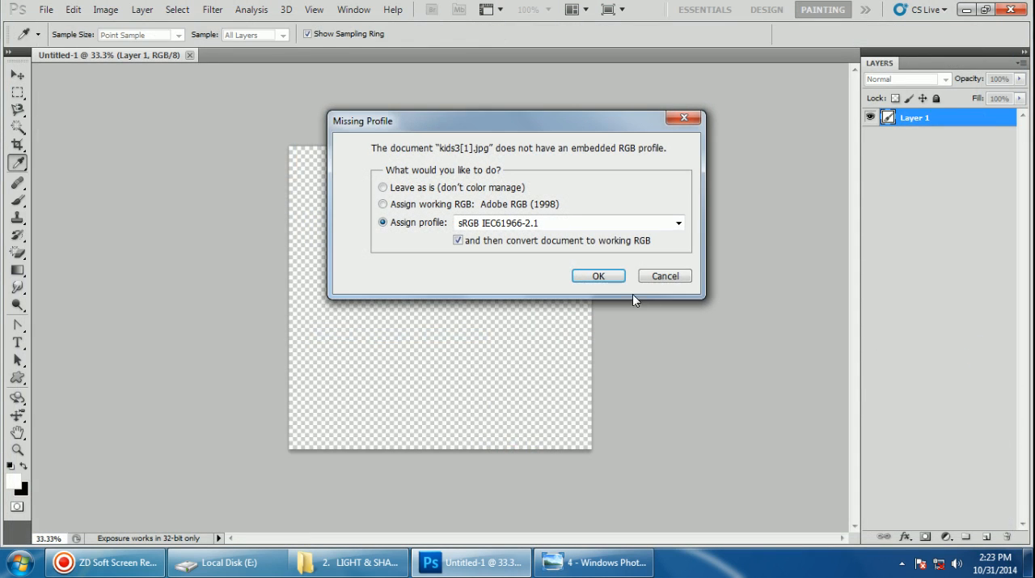
left_click(603, 274)
Copy the whole kids photo, close its document, and paste it into the new blank document
key("ctrl+a")
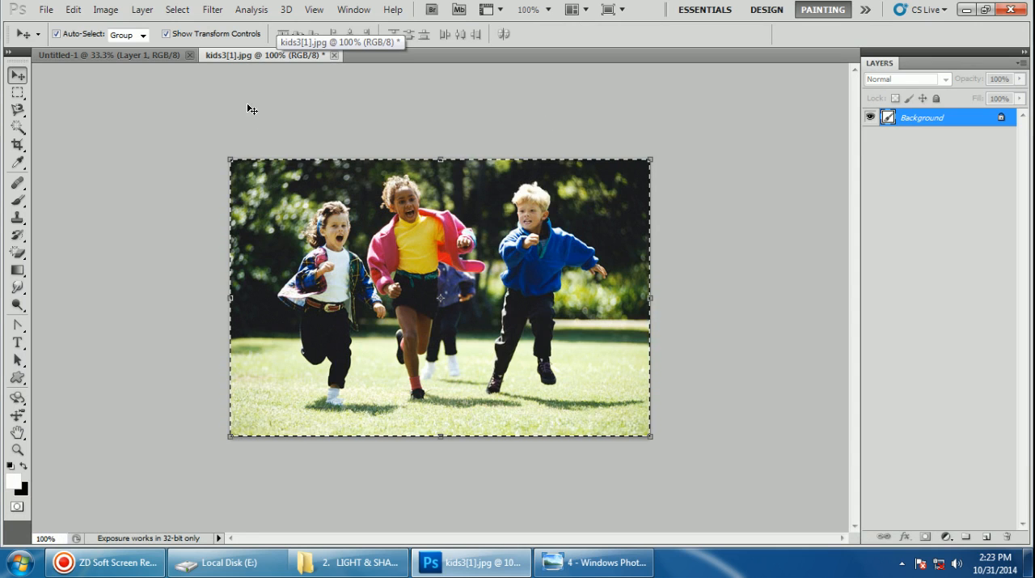
left_click(99, 54)
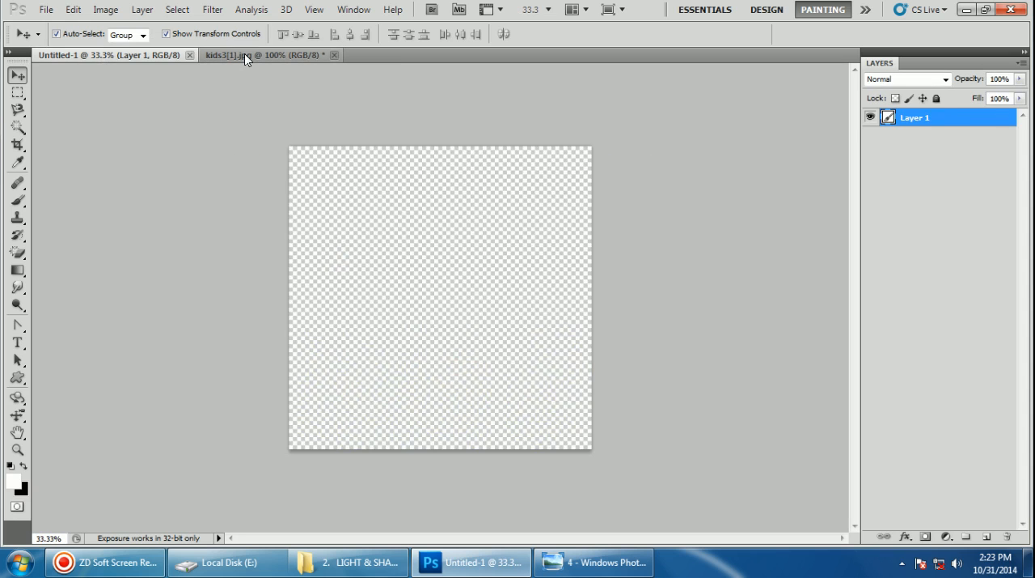
left_click(244, 53)
left_click(129, 53)
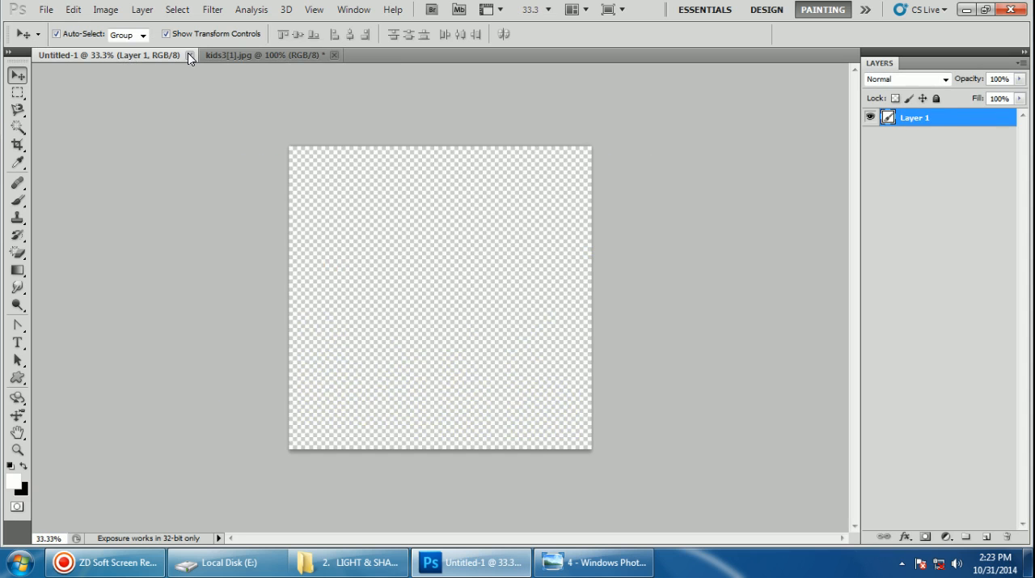
left_click(244, 56)
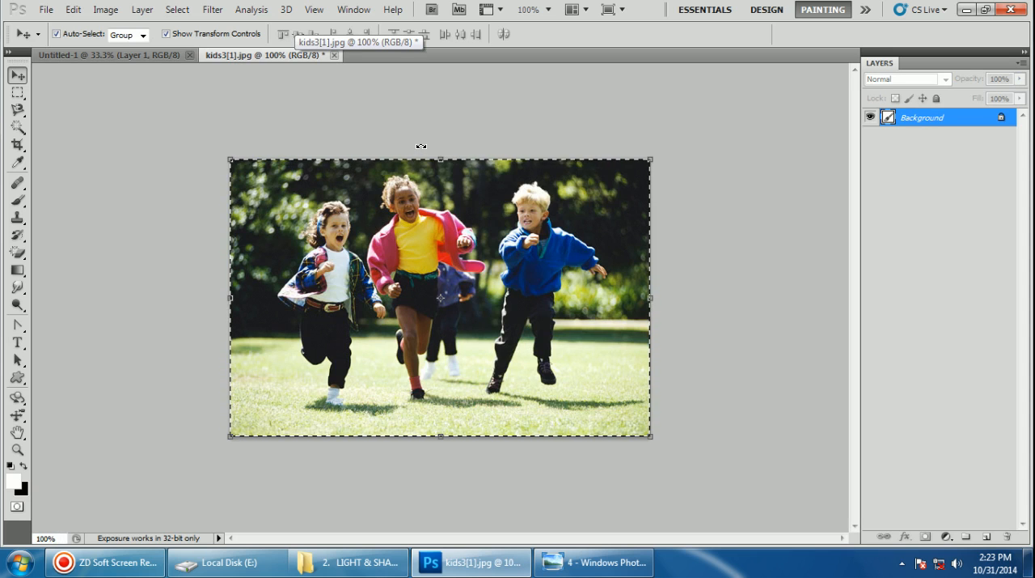
left_click(334, 55)
key("ctrl+v")
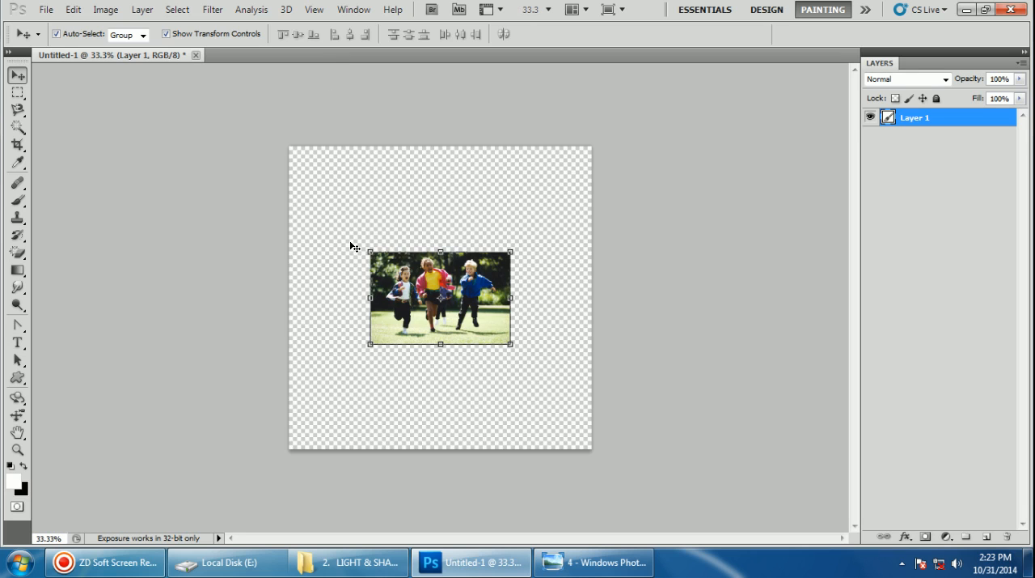
Stretch the pasted kids photo to fill the canvas, about 216% wide and 329% high, and apply the transformation
left_click_drag(369, 251, 289, 146)
left_click_drag(513, 346, 592, 447)
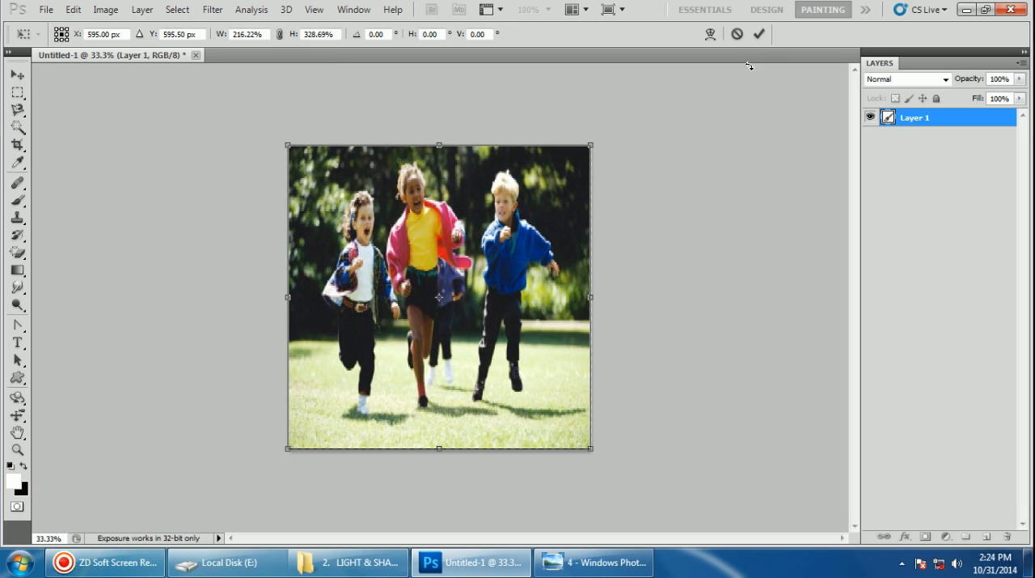
left_click(760, 34)
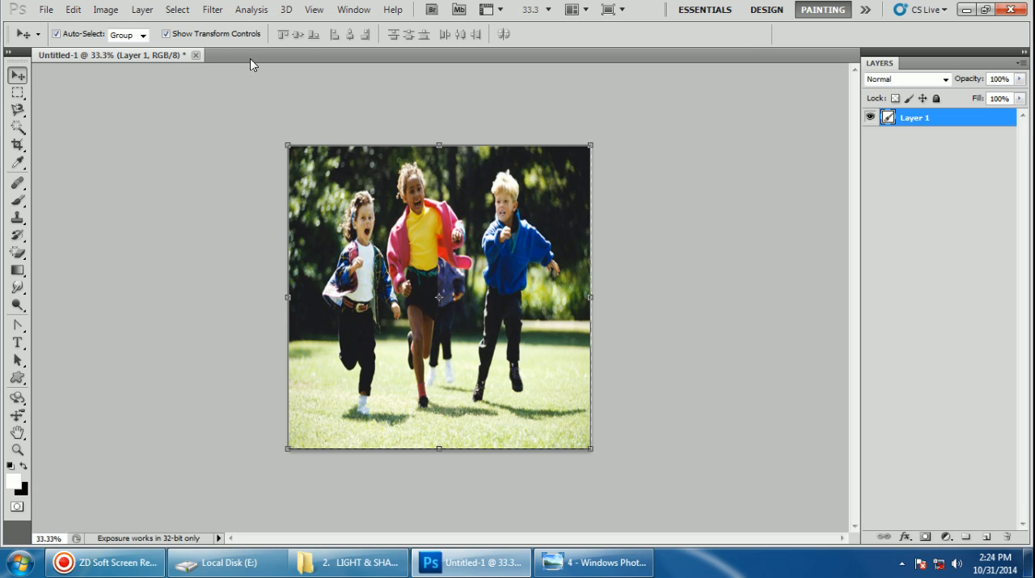
Open the Lighting Effects render filter for the kids photo layer
left_click(186, 15)
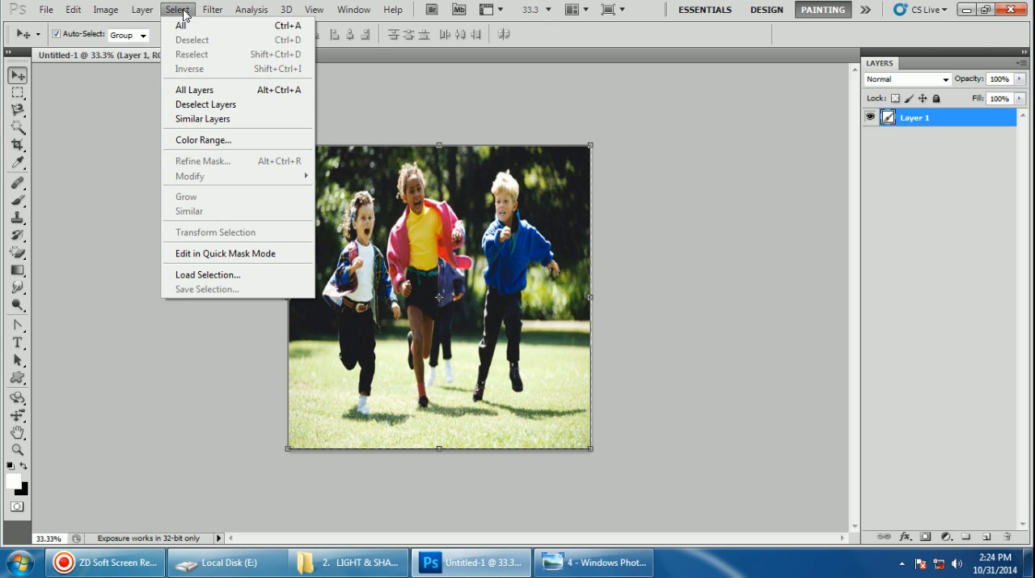
mouse_move(213, 9)
mouse_move(243, 219)
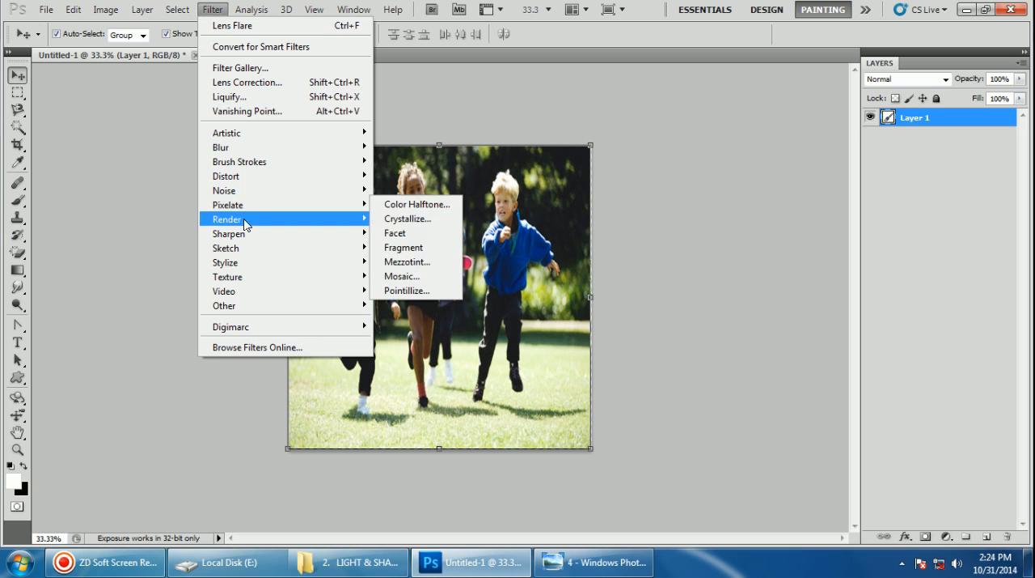
left_click(431, 275)
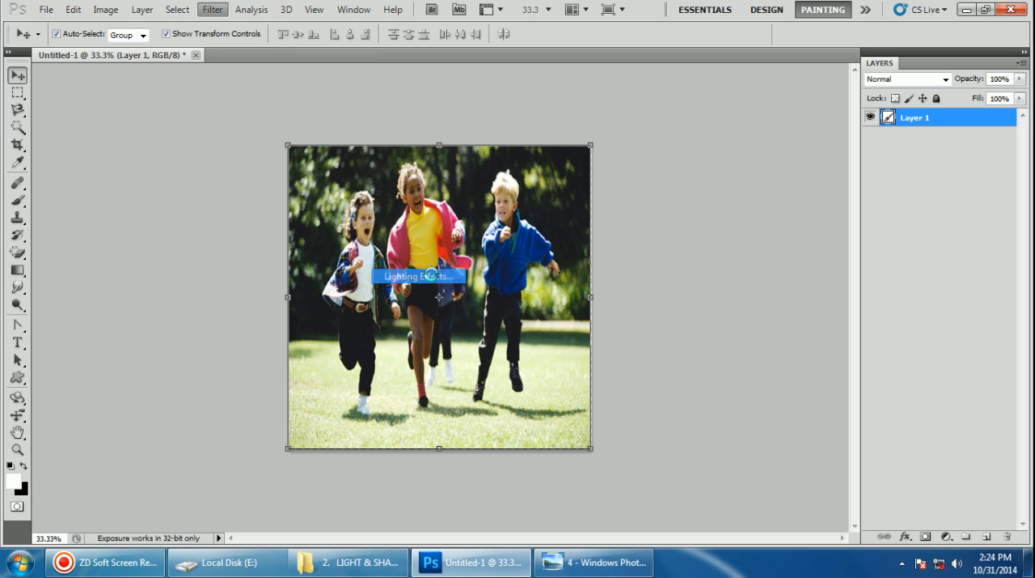
Reshape the default spotlight into a tall ellipse around the three children and set its light color to green
left_click_drag(442, 316, 382, 168)
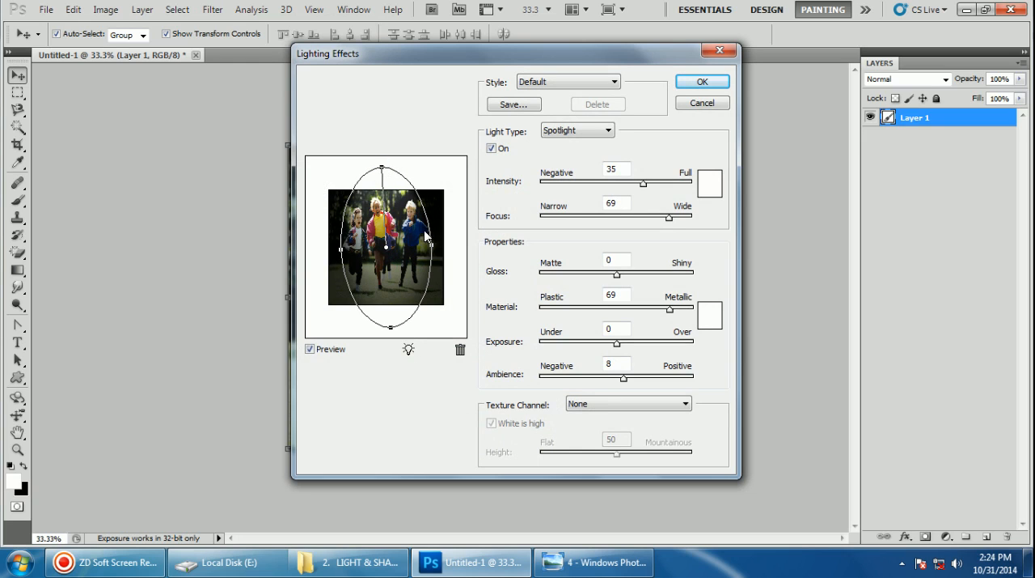
left_click_drag(430, 243, 415, 244)
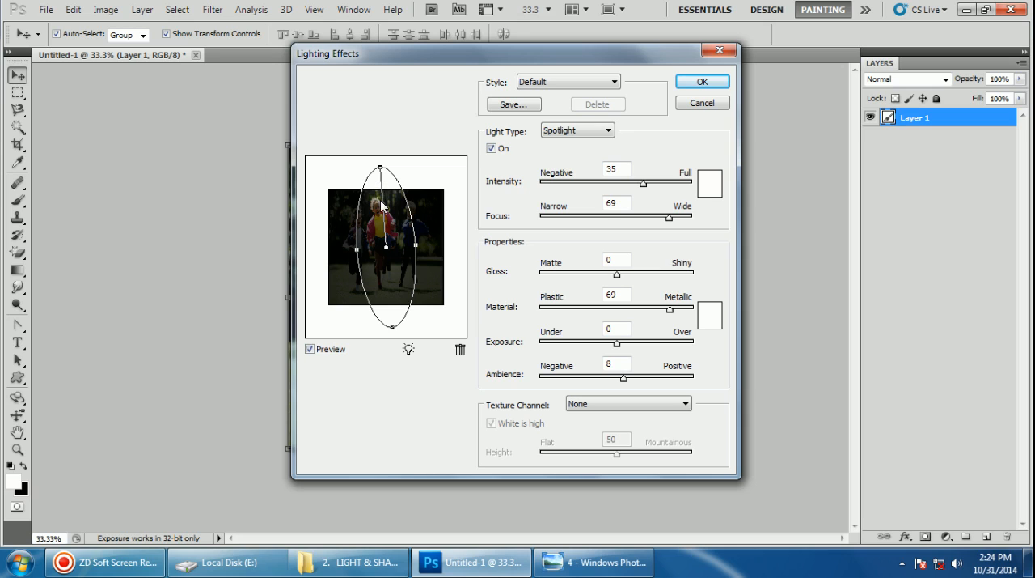
left_click_drag(386, 244, 426, 242)
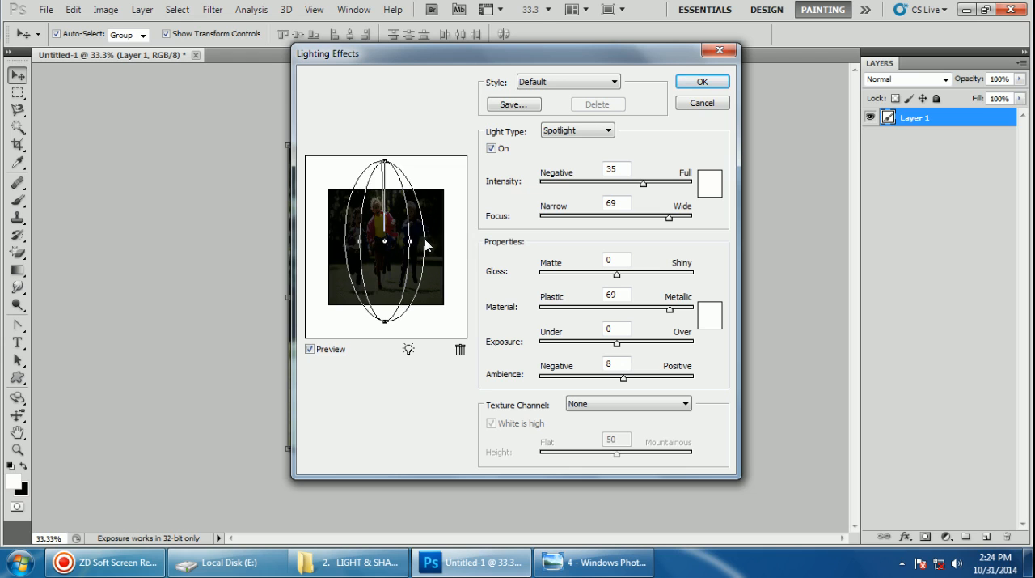
left_click(710, 183)
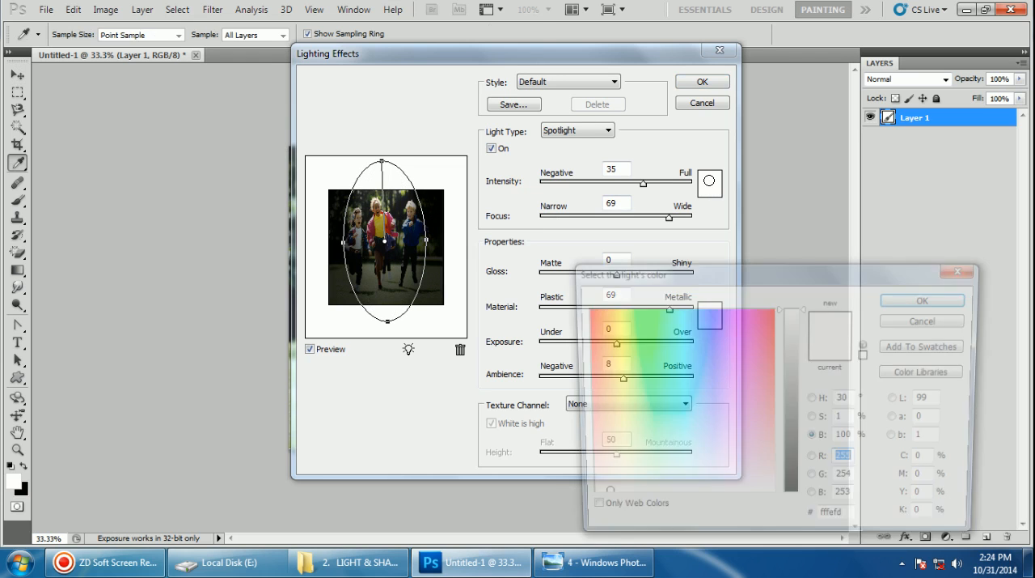
left_click(649, 313)
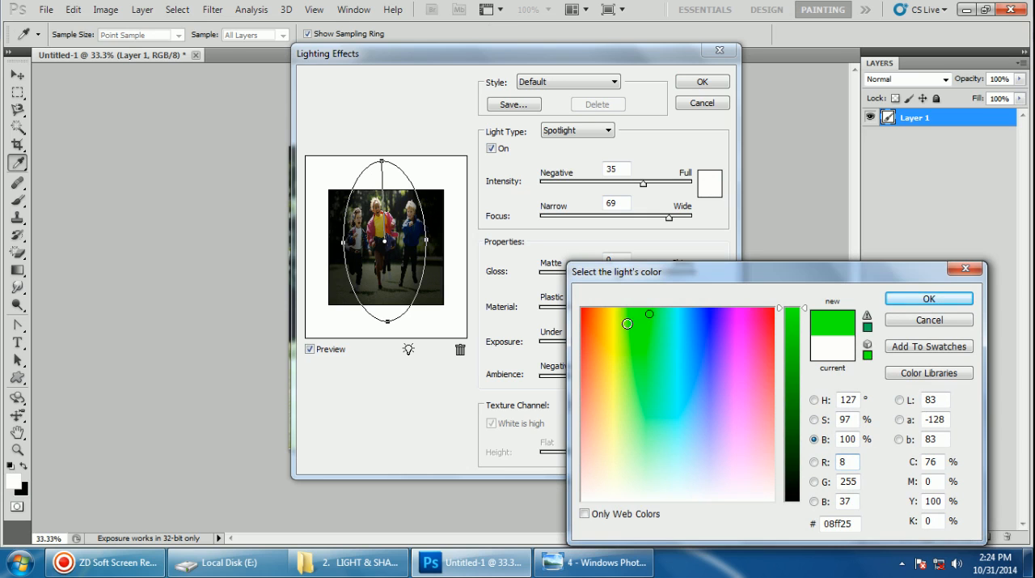
left_click(917, 301)
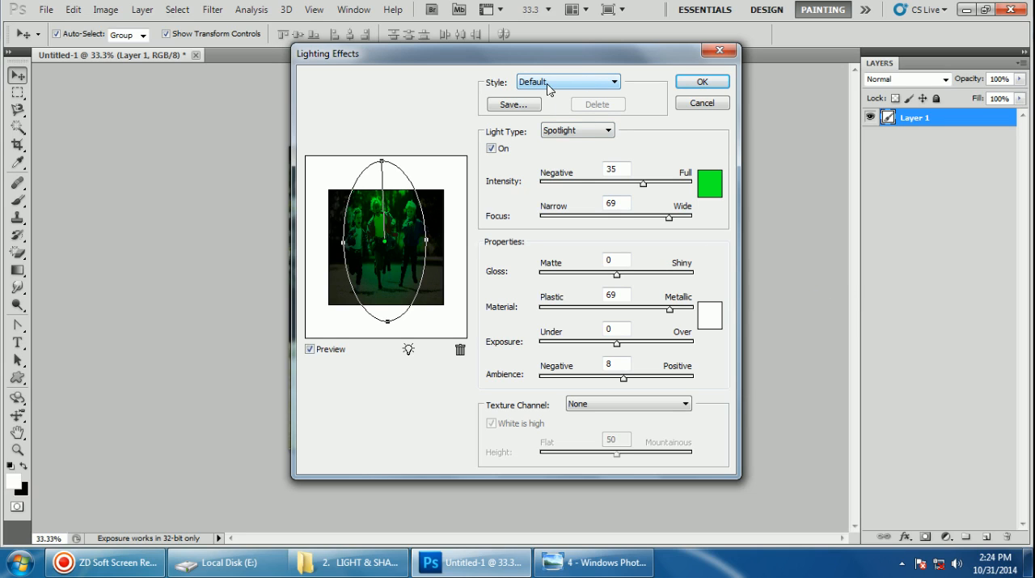
Try the 2 O'clock Spotlight, Blue Omni, Circle of Light and Crossing lighting styles on the photo
left_click(592, 80)
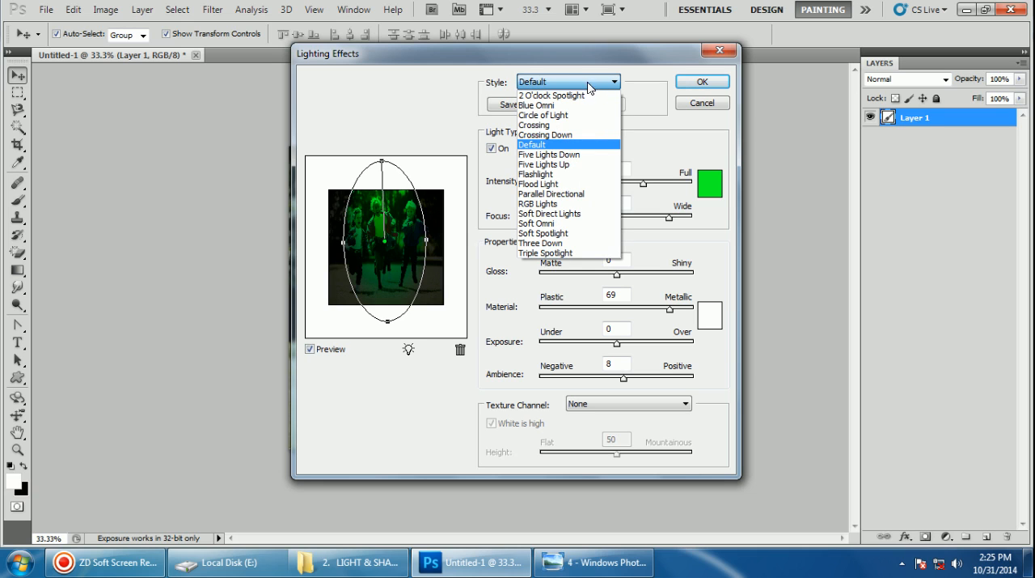
left_click(572, 95)
left_click(575, 83)
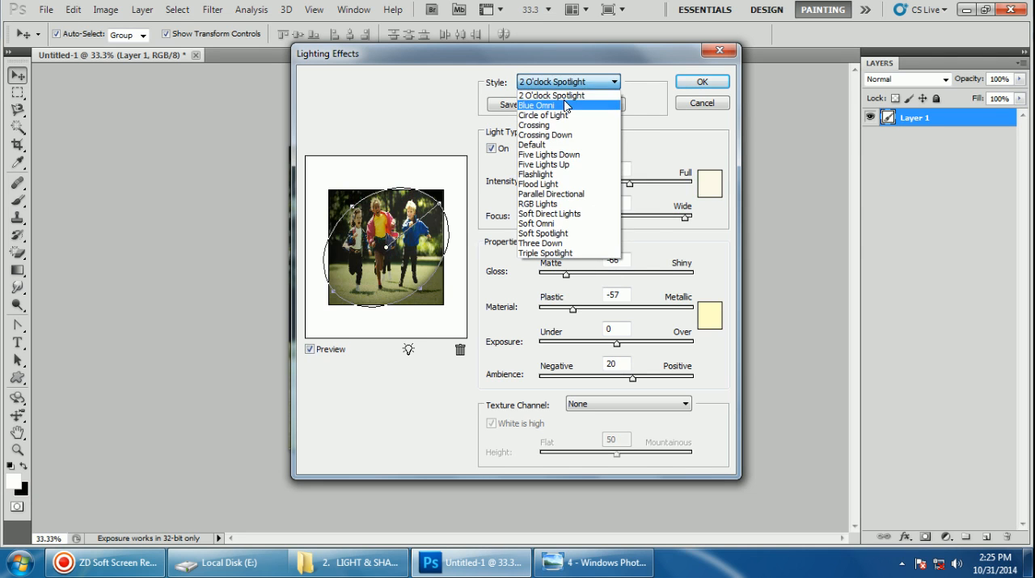
left_click(572, 104)
left_click(576, 82)
left_click(567, 117)
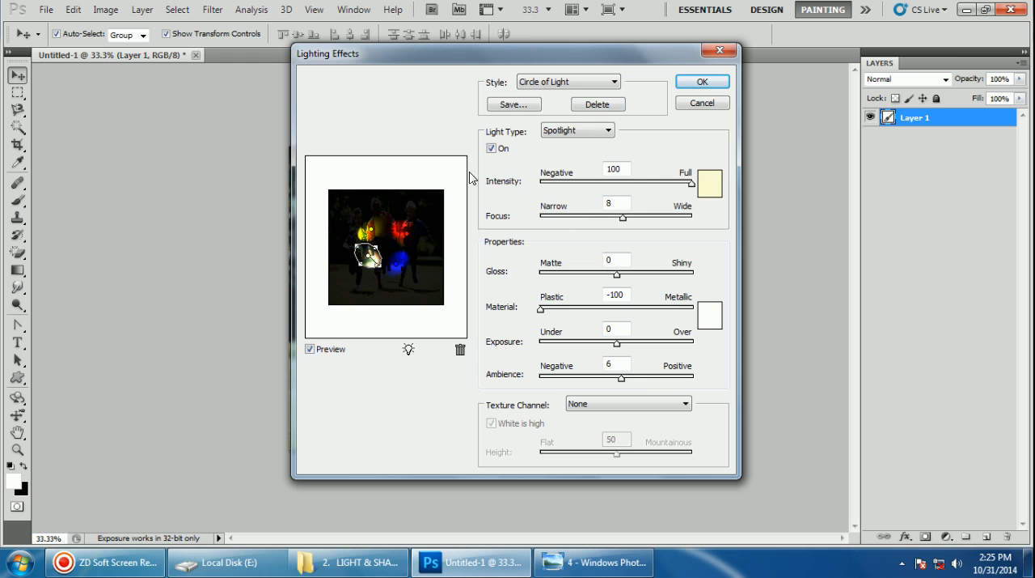
left_click(615, 82)
left_click(568, 127)
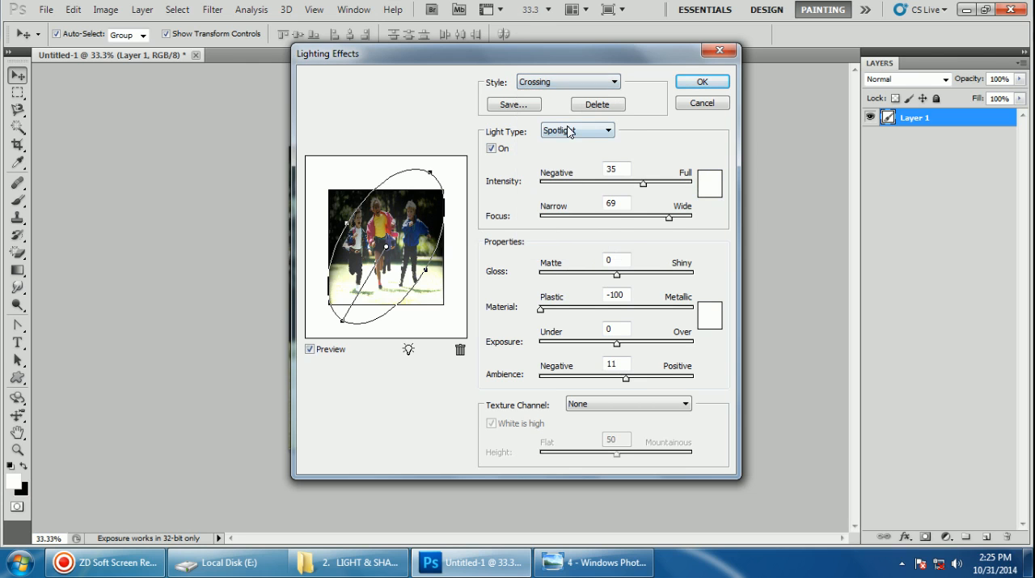
Choose the Five Lights Down style and move three of its spotlights so each covers one child
left_click(586, 84)
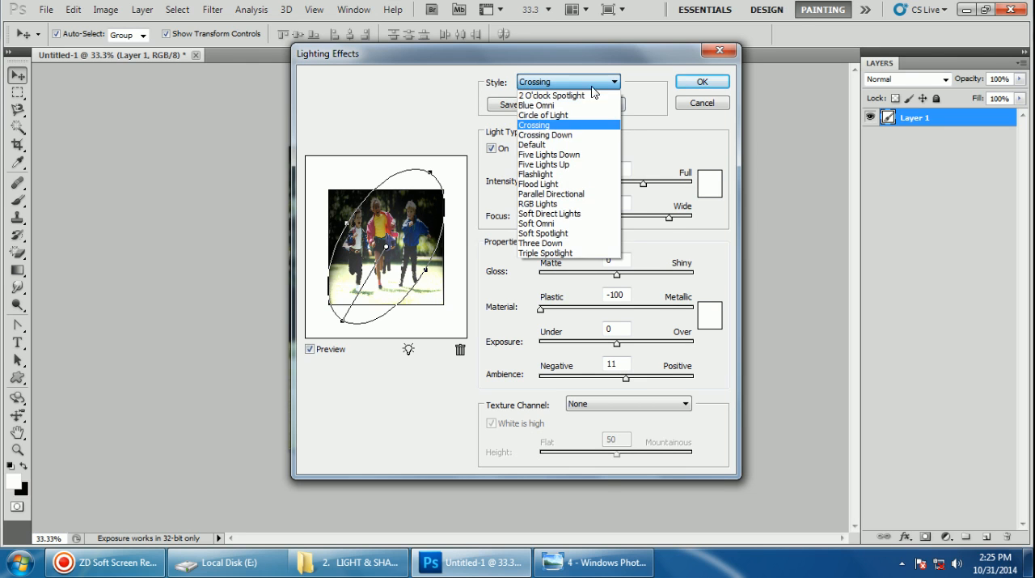
left_click(568, 154)
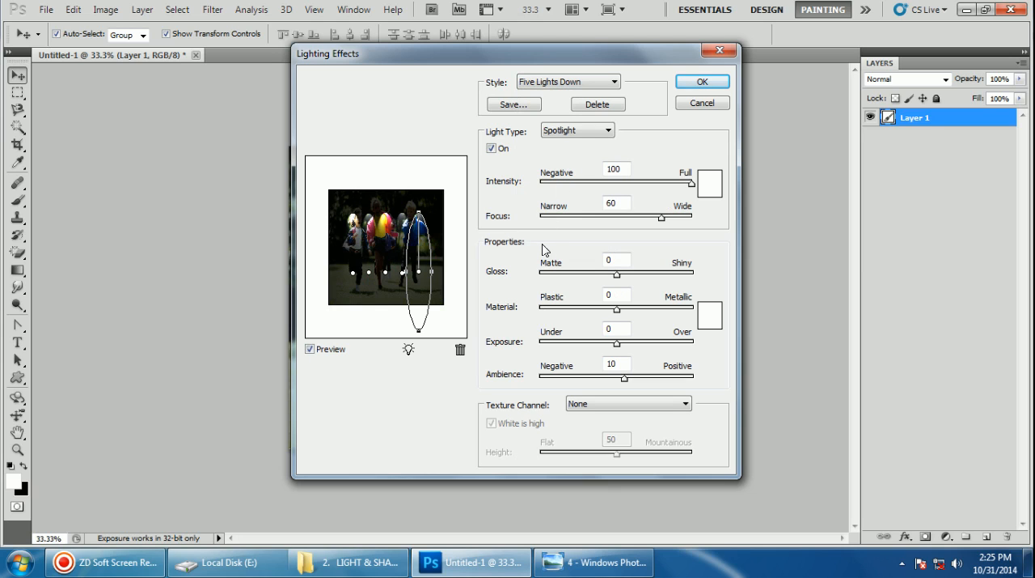
mouse_move(352, 272)
left_mouse_down()
mouse_move(344, 249)
mouse_move(362, 257)
left_mouse_up()
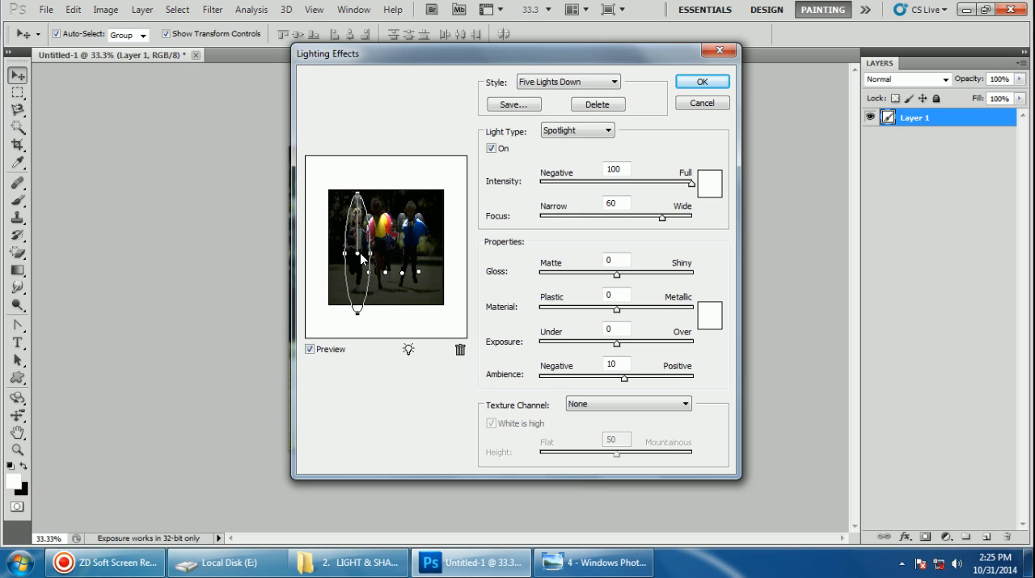
left_click(386, 272)
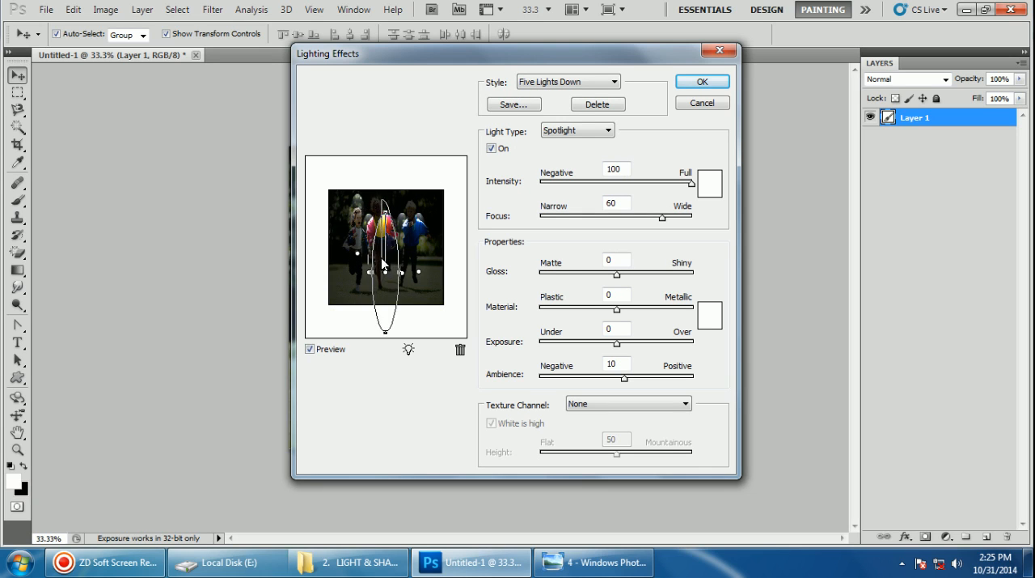
left_click_drag(385, 256, 411, 251)
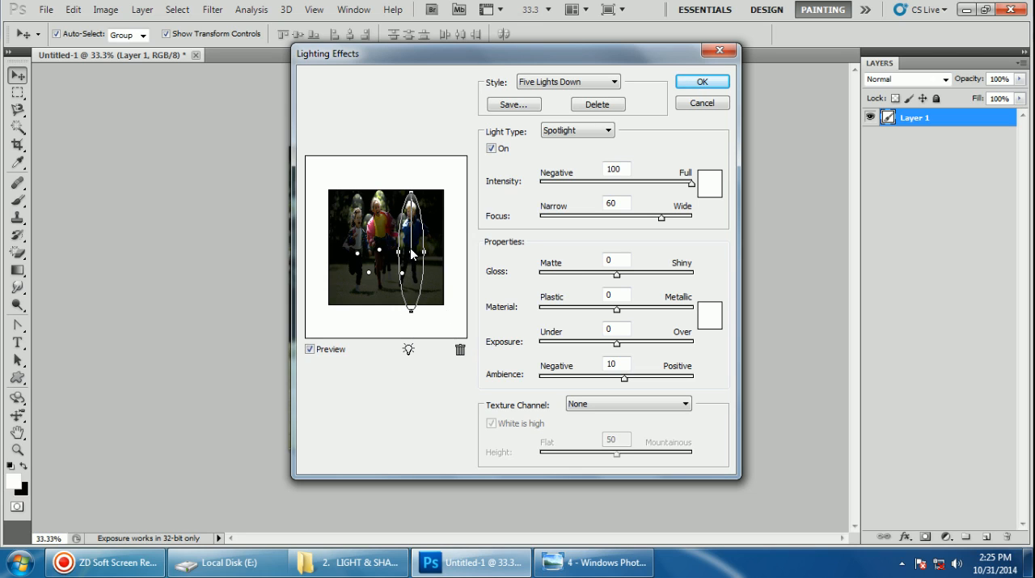
Delete two of the five lights and move the remaining ones so one spotlight falls on each child
left_click(460, 350)
left_click_drag(402, 275, 460, 350)
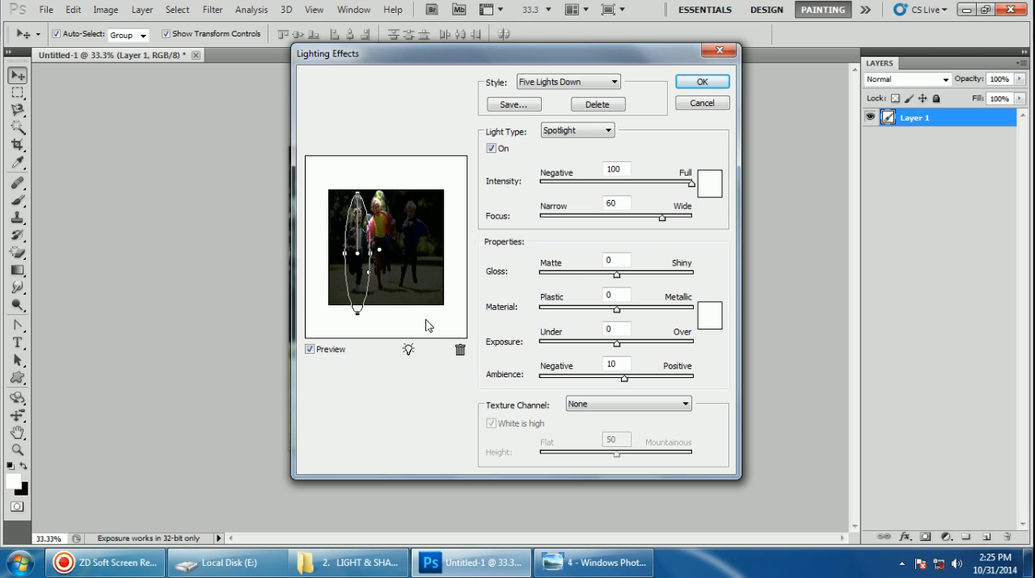
left_click(379, 250)
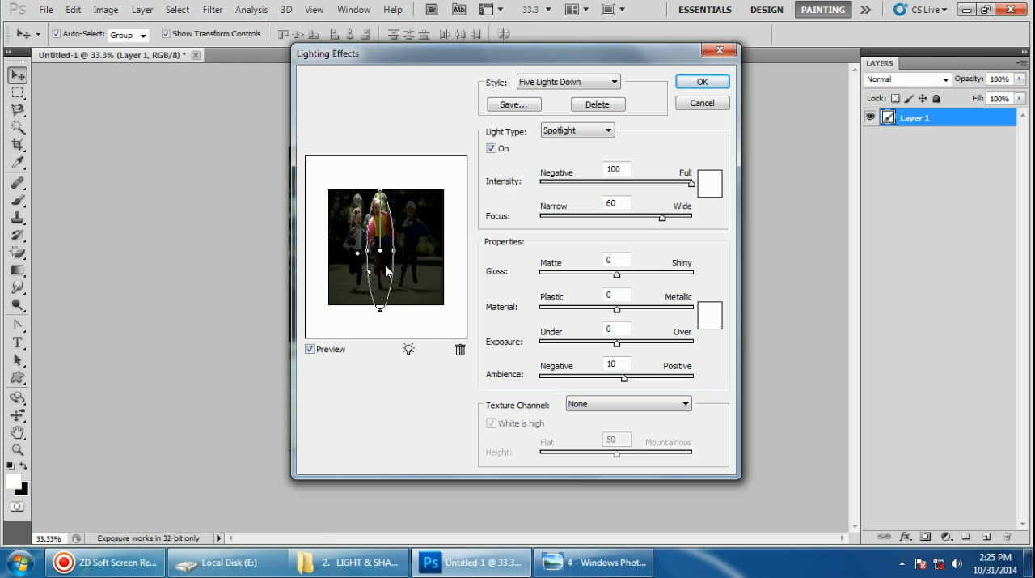
left_click_drag(380, 250, 416, 256)
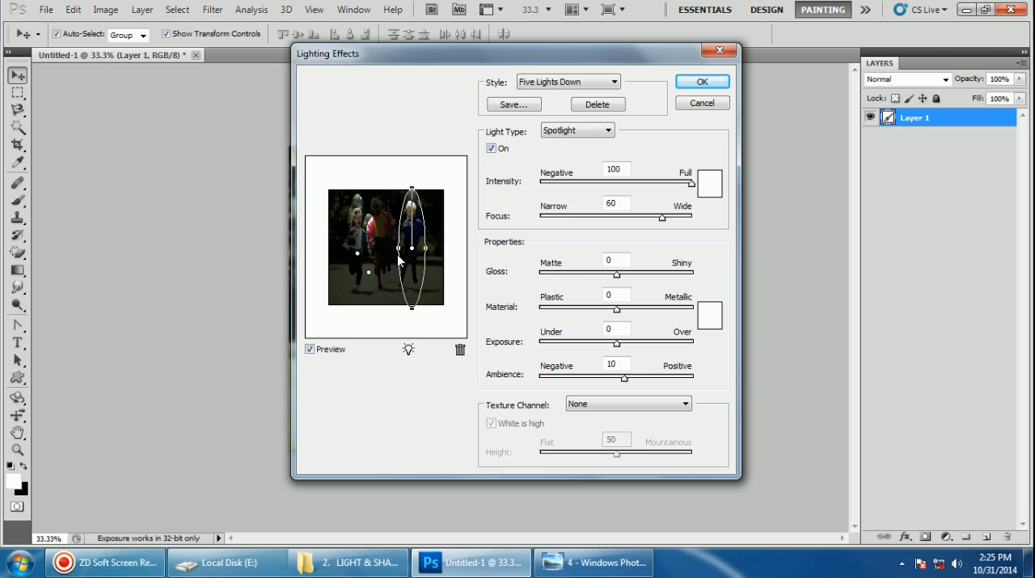
left_click_drag(370, 272, 381, 253)
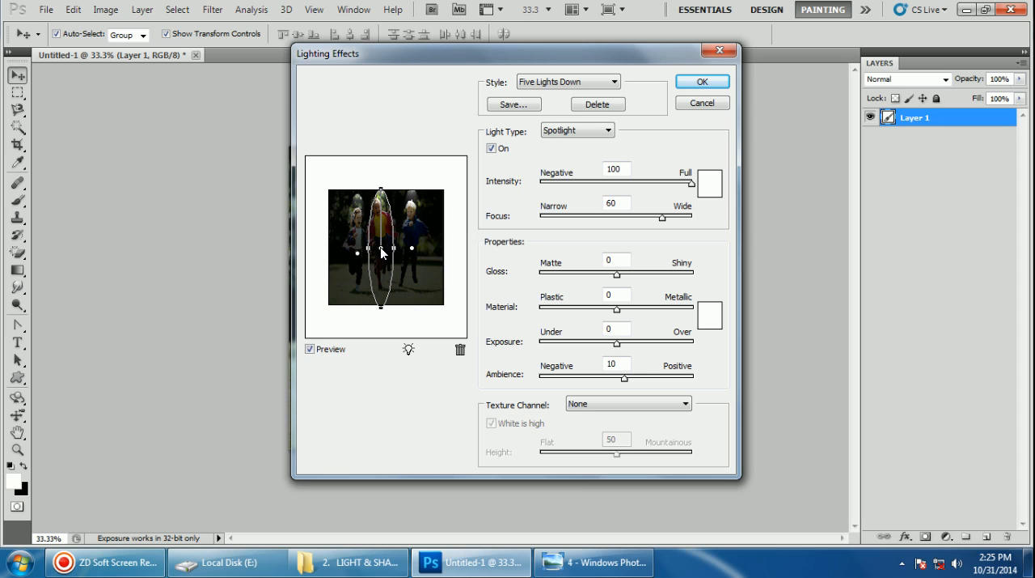
Widen the spotlight on the left child slightly and set its light color to green
left_click_drag(359, 252, 357, 251)
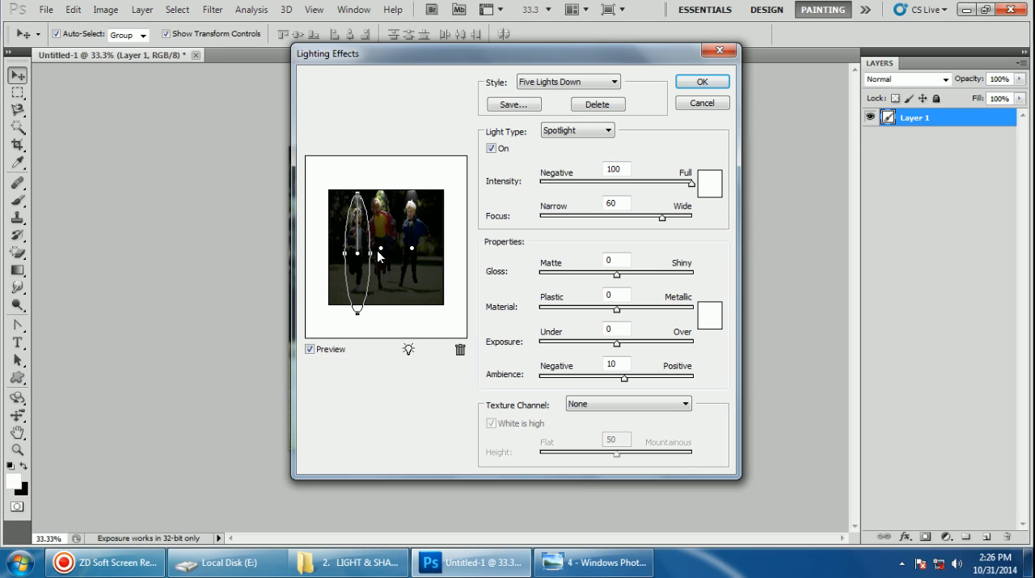
left_click_drag(371, 253, 374, 250)
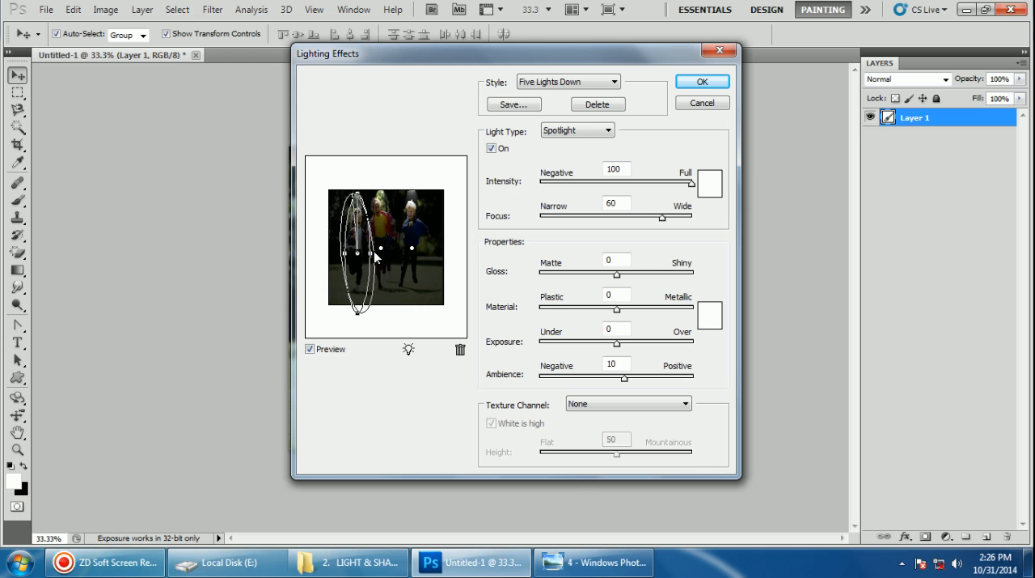
left_click(709, 184)
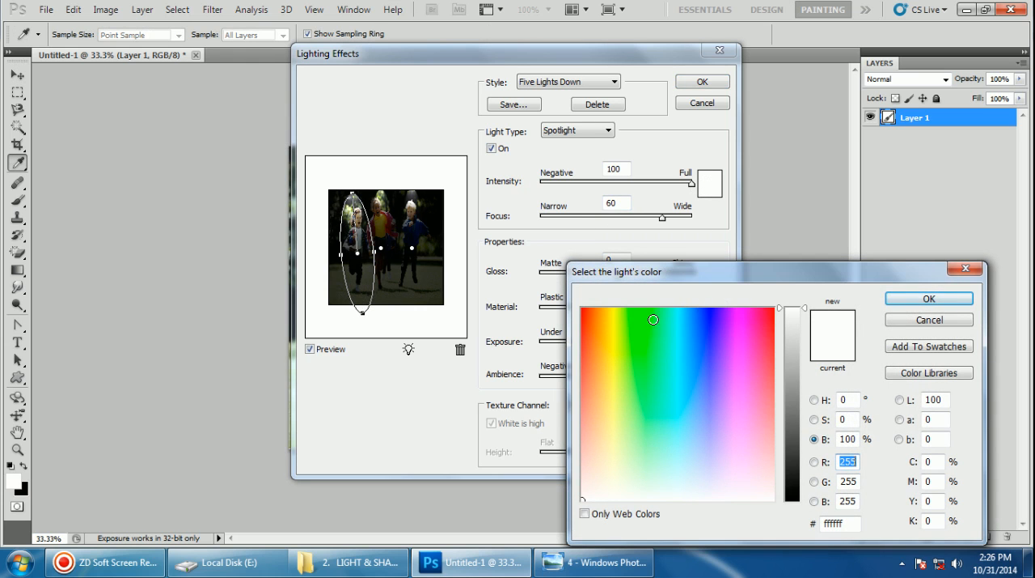
left_click(635, 318)
left_click(927, 299)
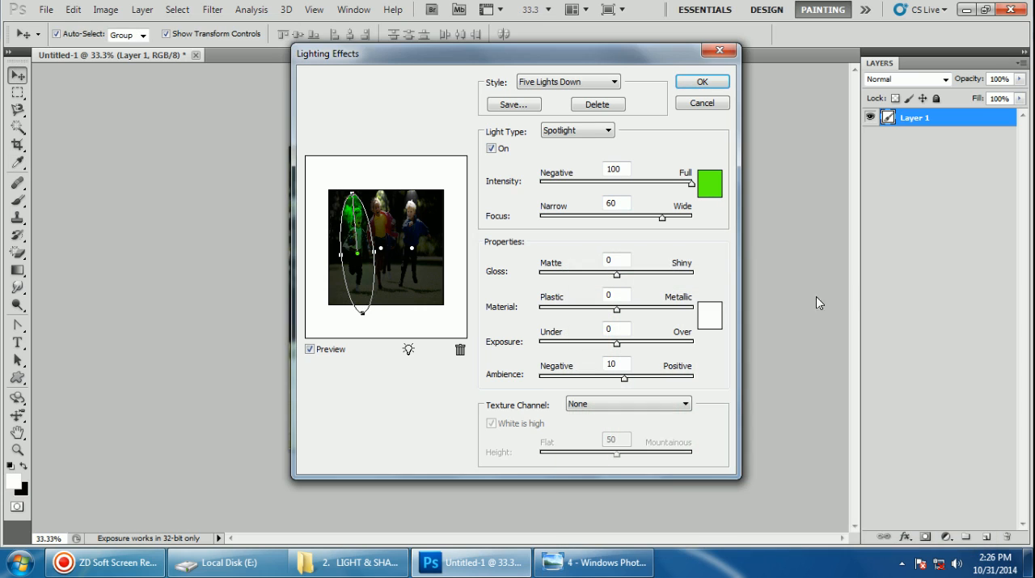
Set the middle child's spotlight color to blue and widen its ellipse
left_click(380, 247)
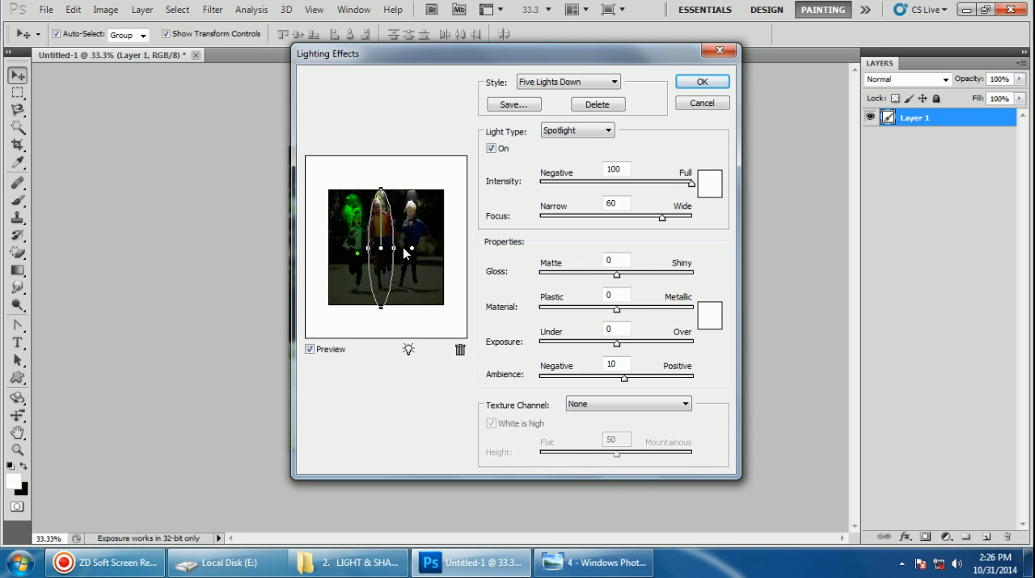
left_click(707, 191)
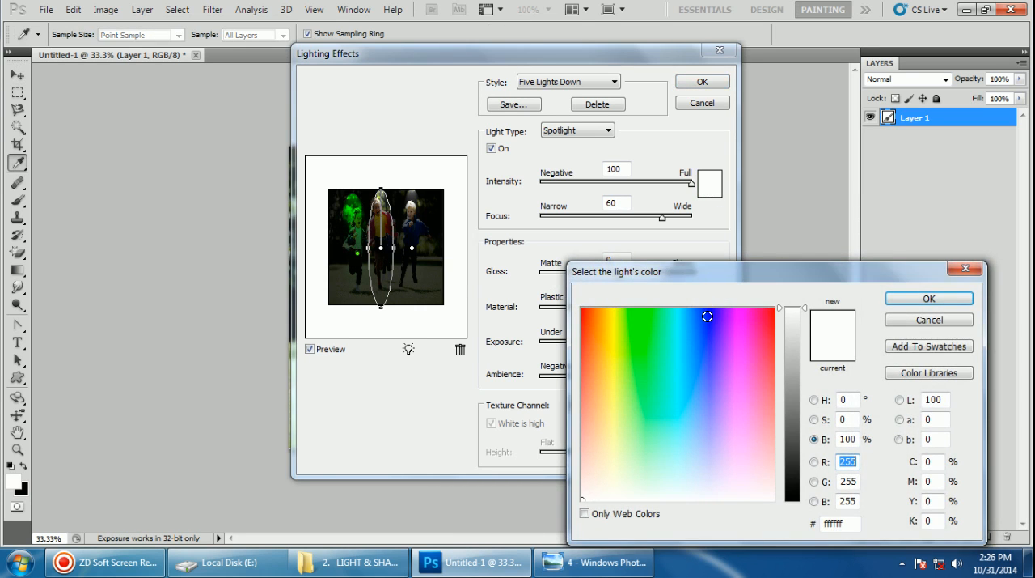
left_click(708, 316)
left_click(934, 300)
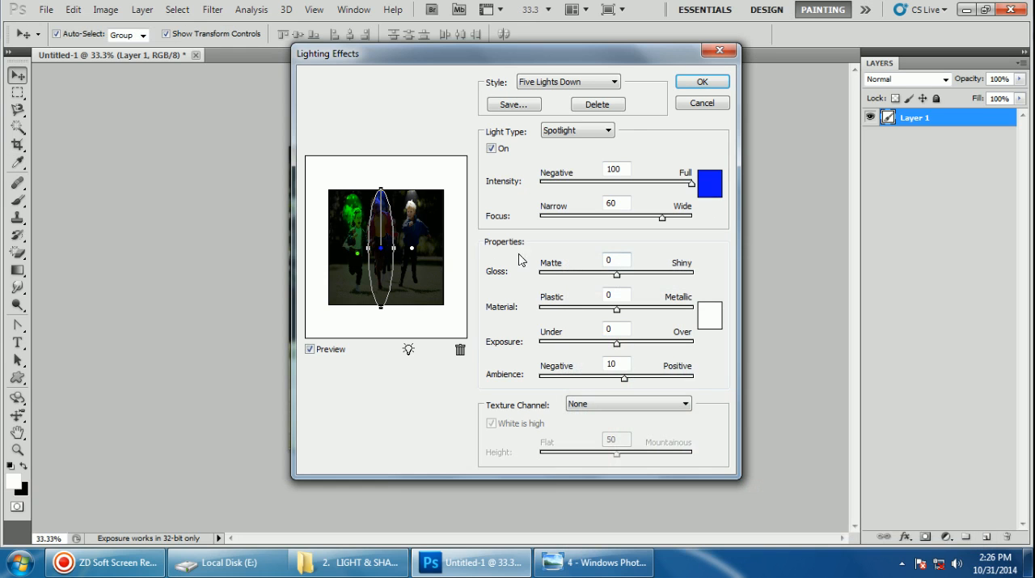
left_click_drag(402, 247, 393, 247)
Widen the right child's spotlight and set its light color to red (#ff1907)
left_click(412, 248)
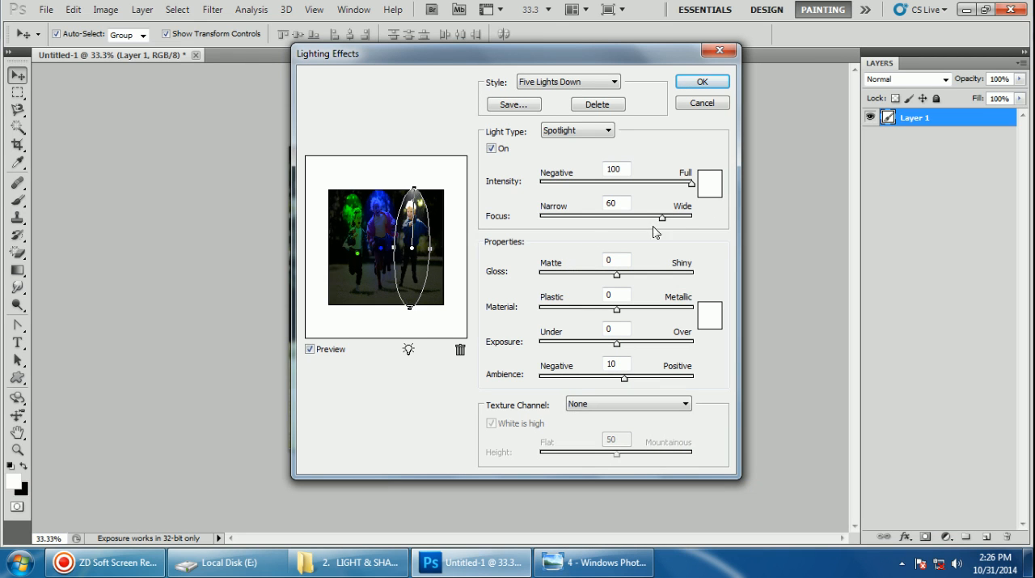
left_click(710, 185)
left_click(586, 312)
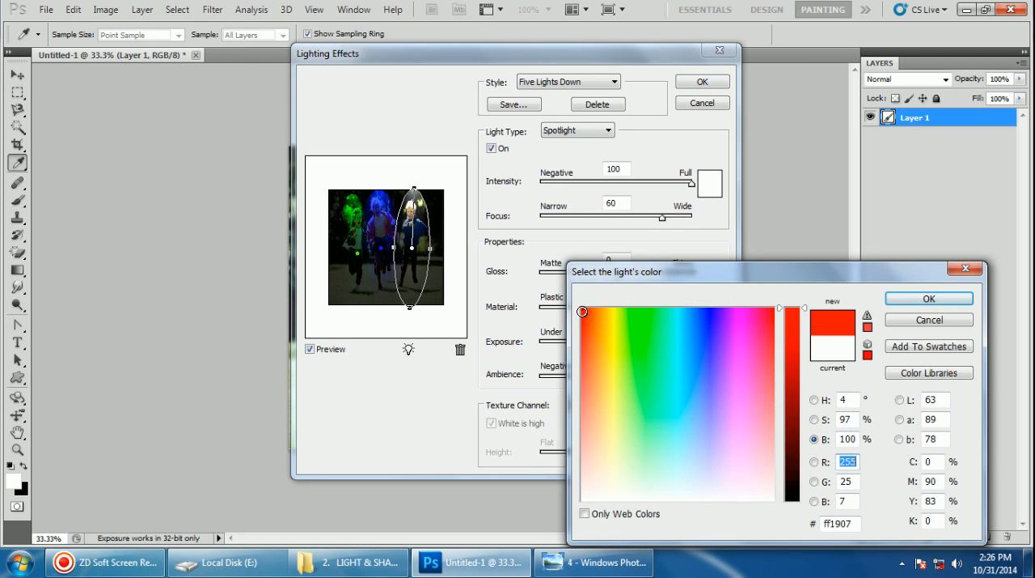
left_click(906, 298)
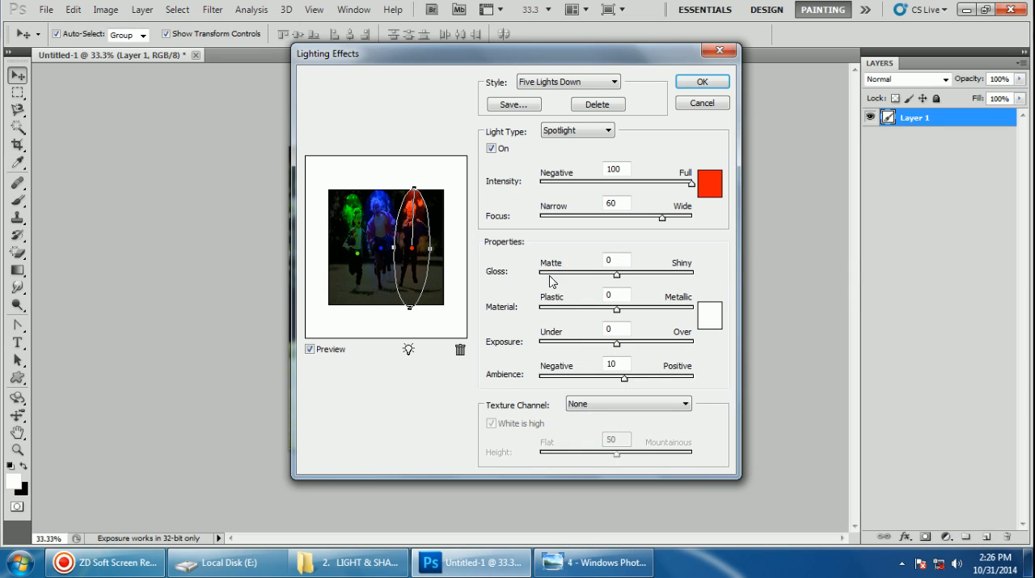
Set the focus to 99 for the green spotlight, fully wide for the blue and 100 for the red, and apply the lighting effects
left_click(358, 254)
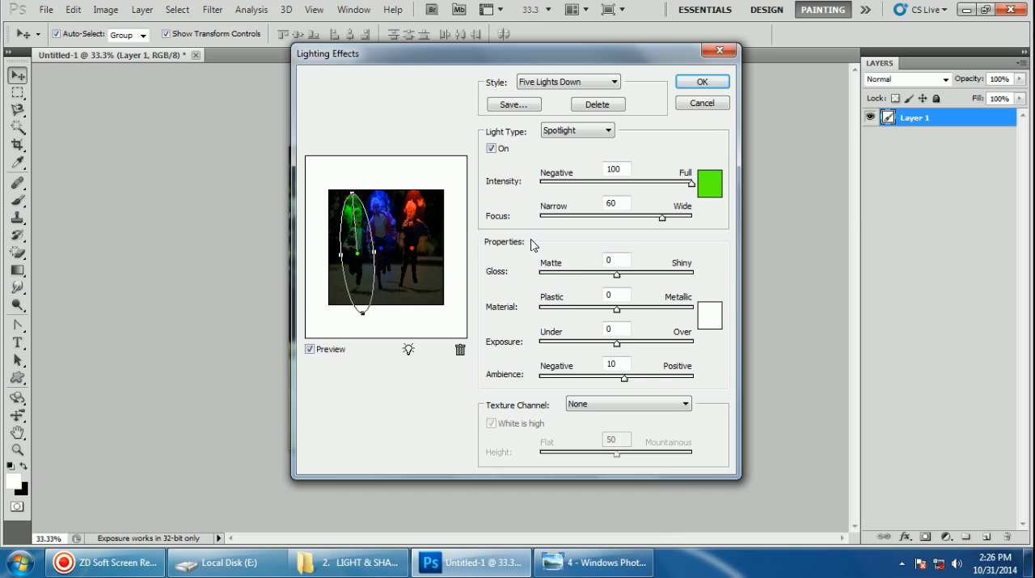
left_click_drag(664, 218, 694, 228)
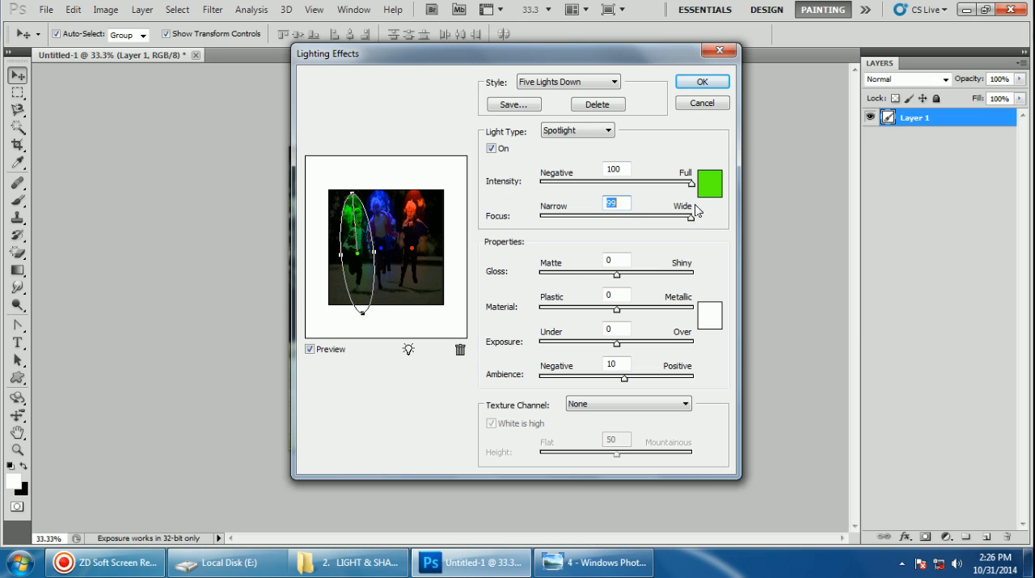
left_click(382, 247)
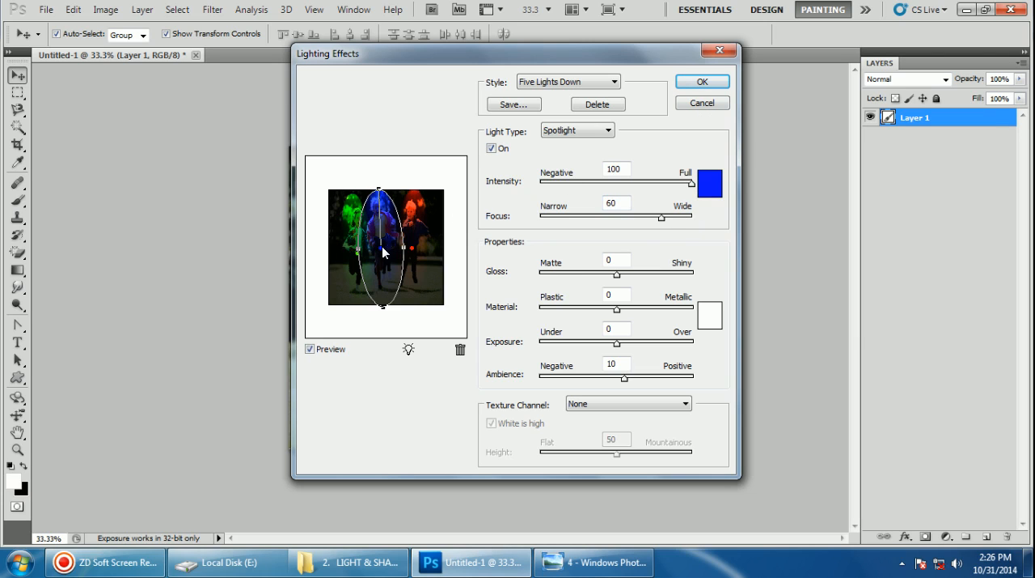
left_click_drag(662, 217, 739, 223)
left_click(412, 247)
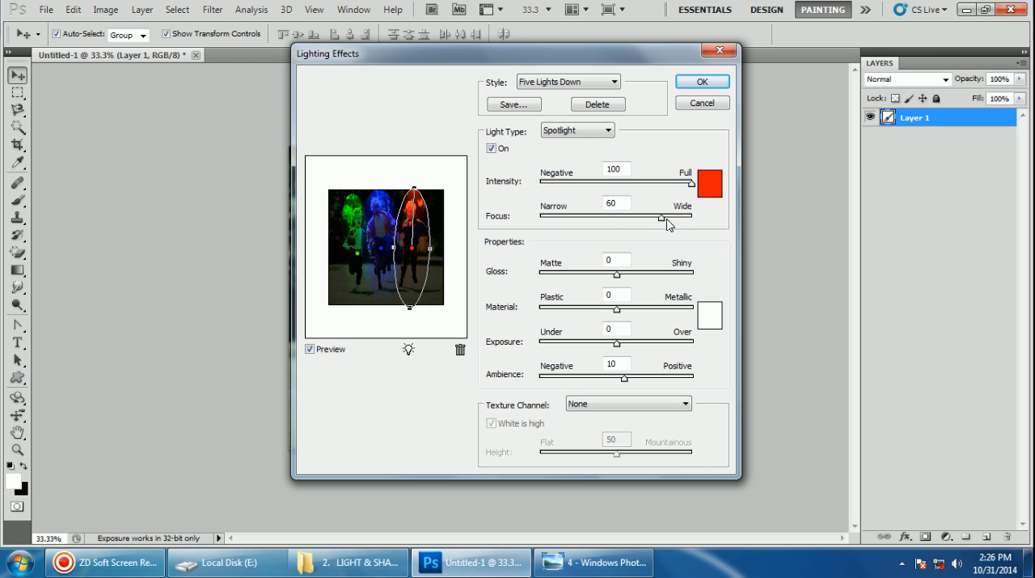
left_click_drag(672, 220, 751, 216)
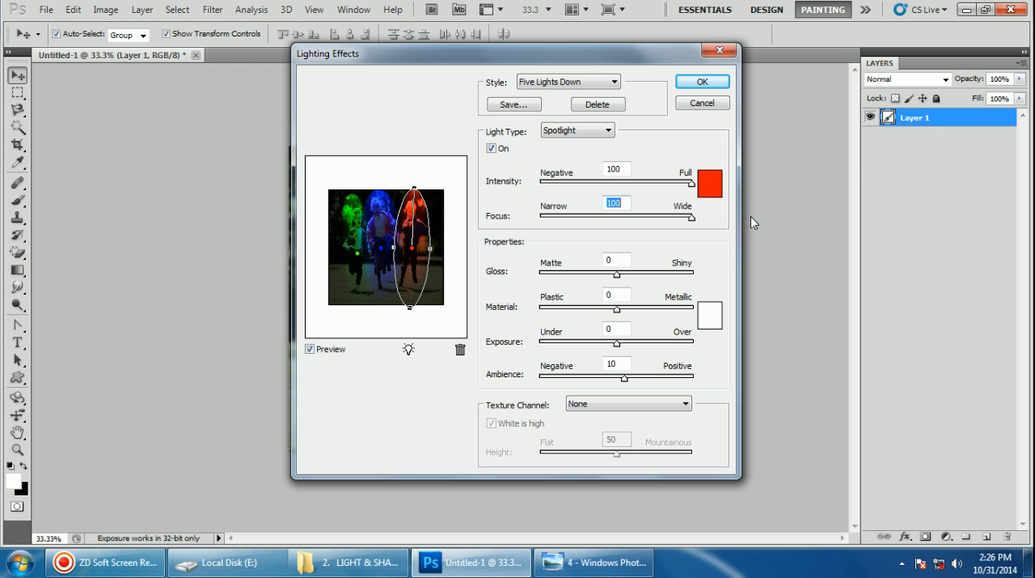
left_click(709, 85)
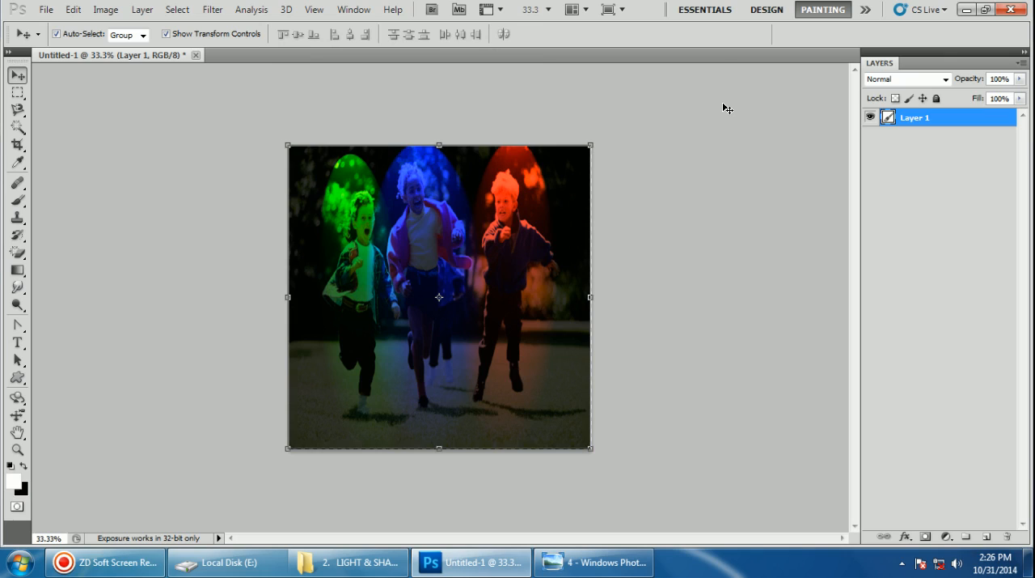